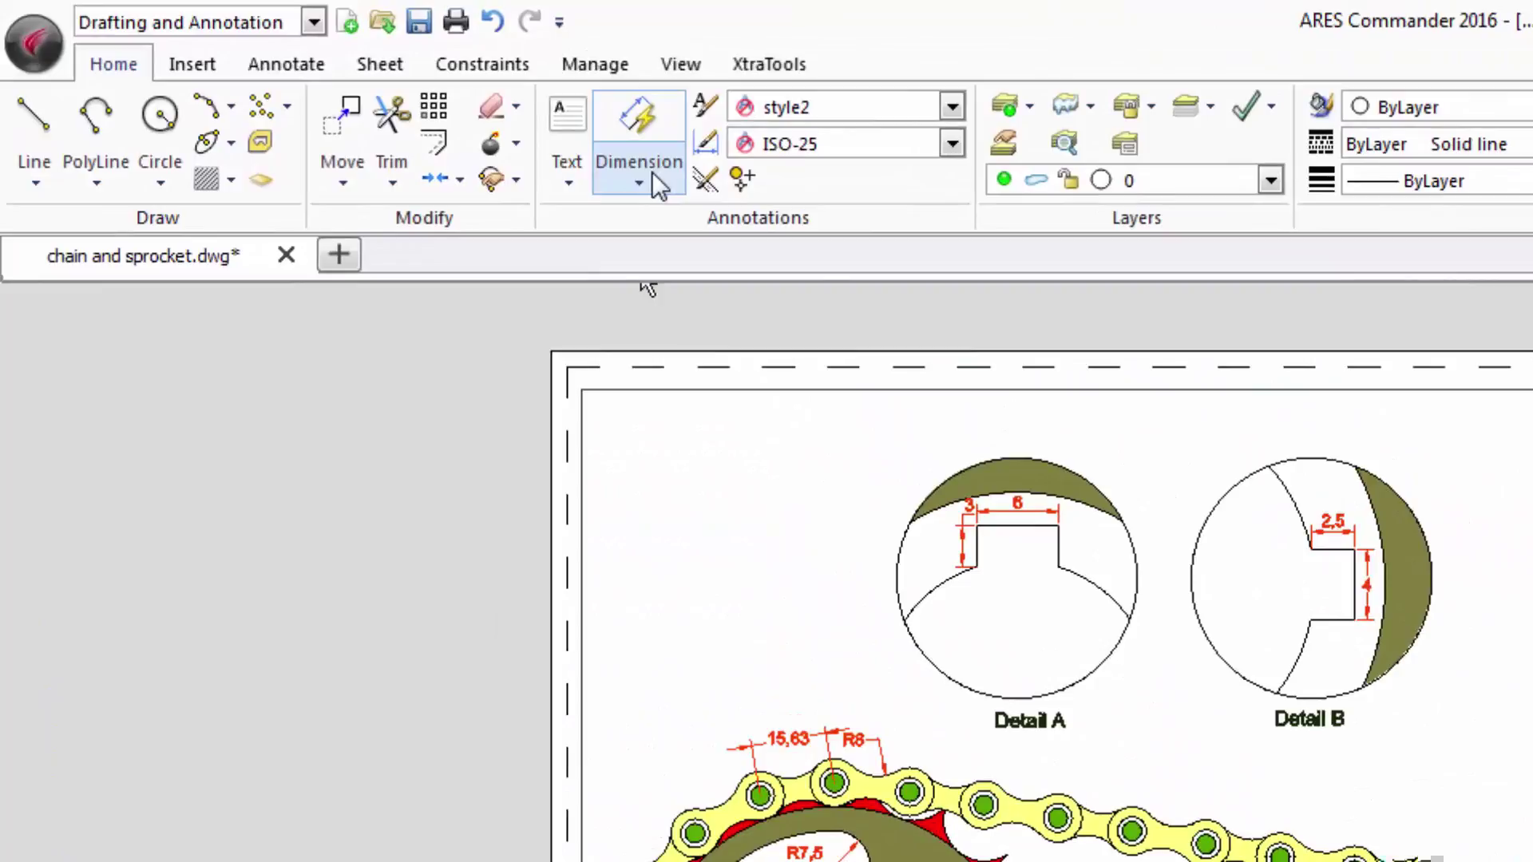
# Show the Dimension dropdowns on the Home and Annotate tabs and the dimension style list
pyautogui.click(651, 175)
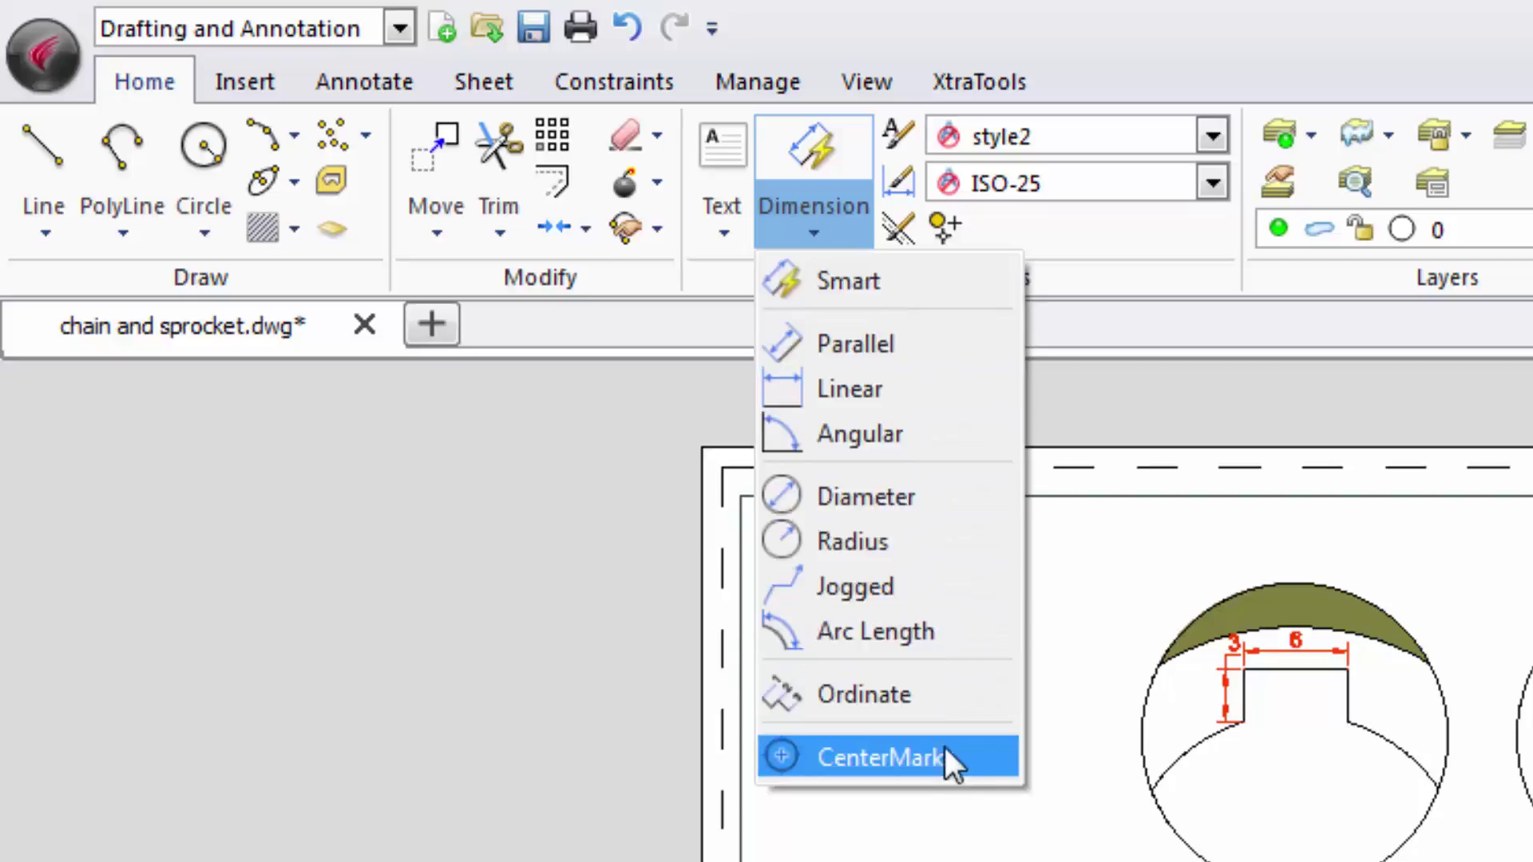
pyautogui.click(362, 86)
pyautogui.click(763, 238)
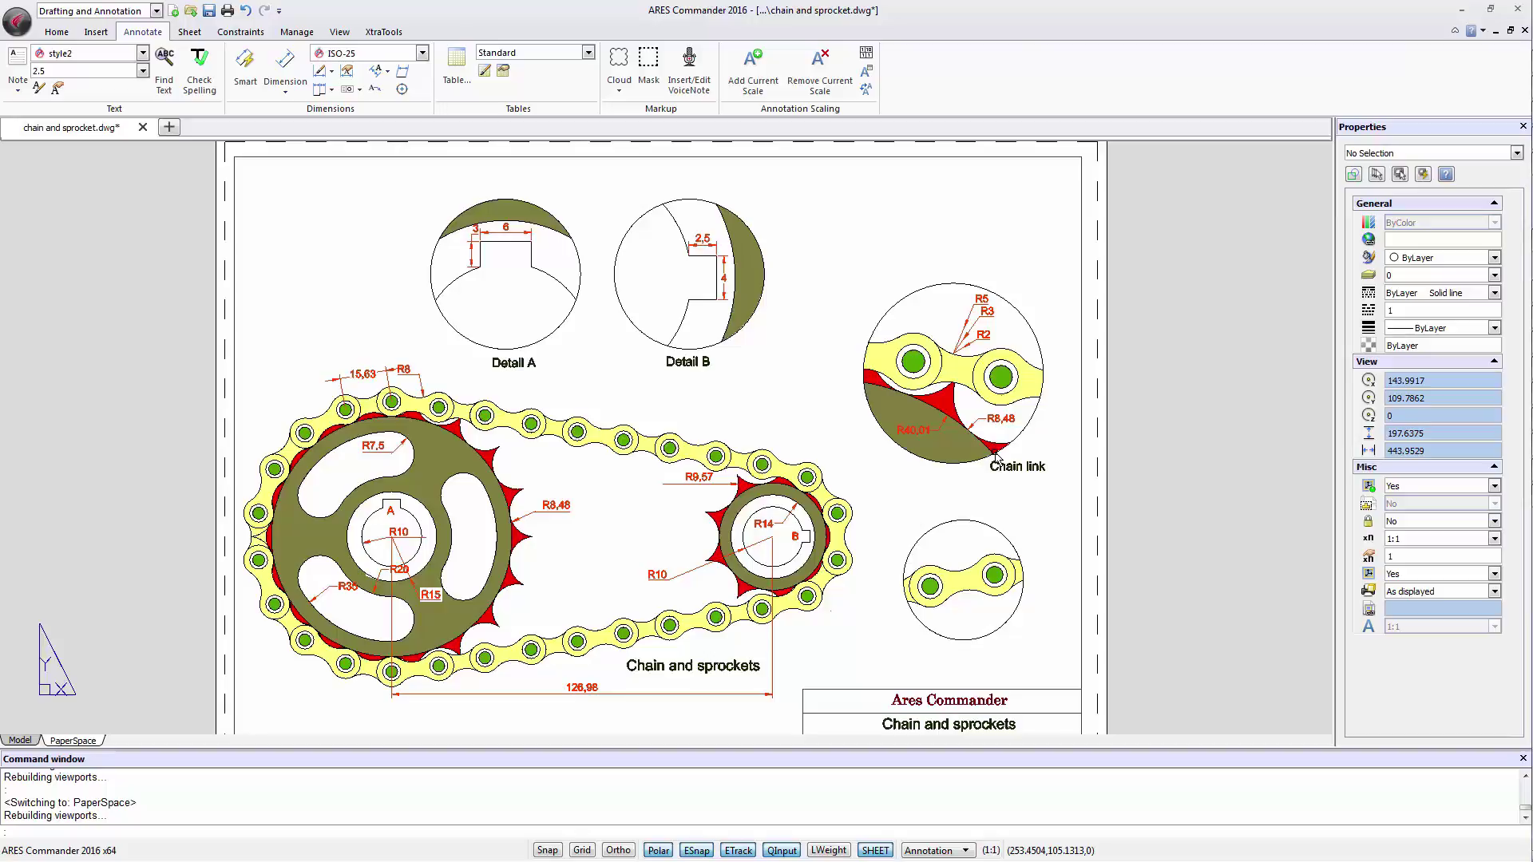
pyautogui.click(380, 54)
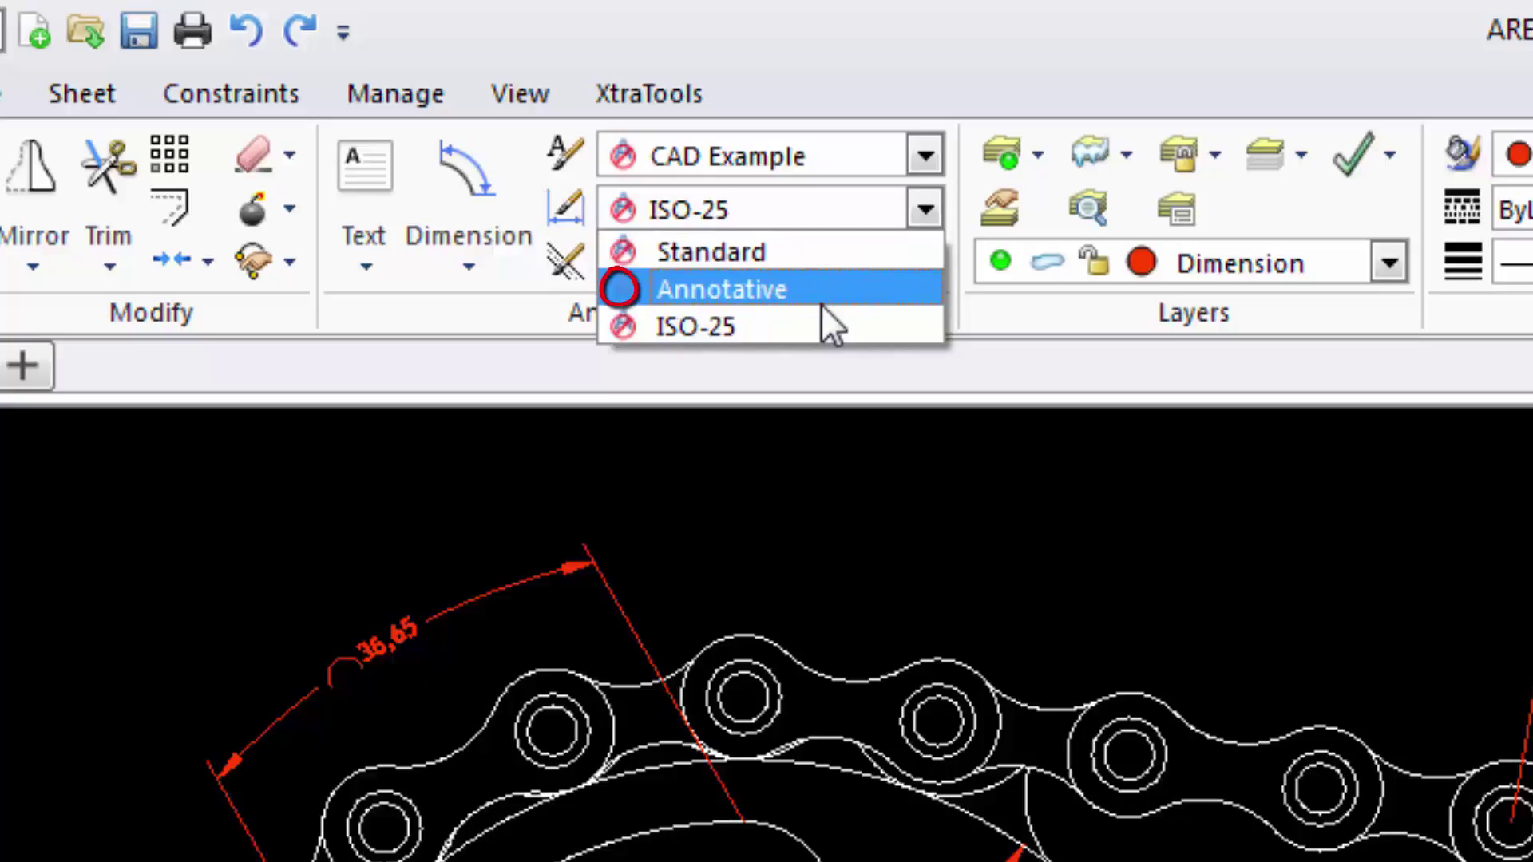
# Open the dimension Drafting Styles settings with ISO-25 kept as the shown style
pyautogui.click(821, 326)
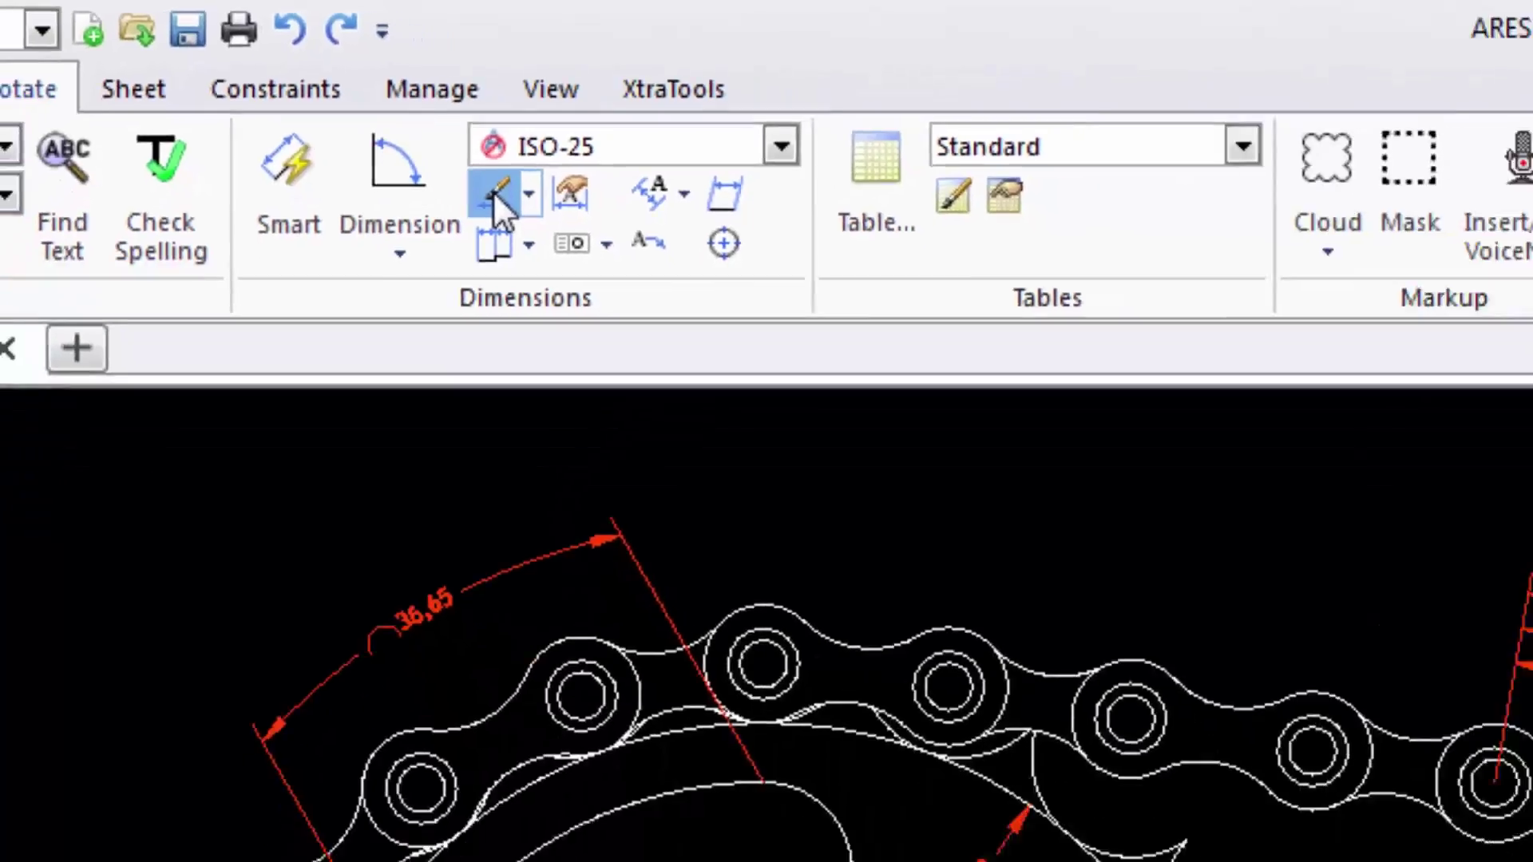
pyautogui.click(595, 271)
pyautogui.click(659, 236)
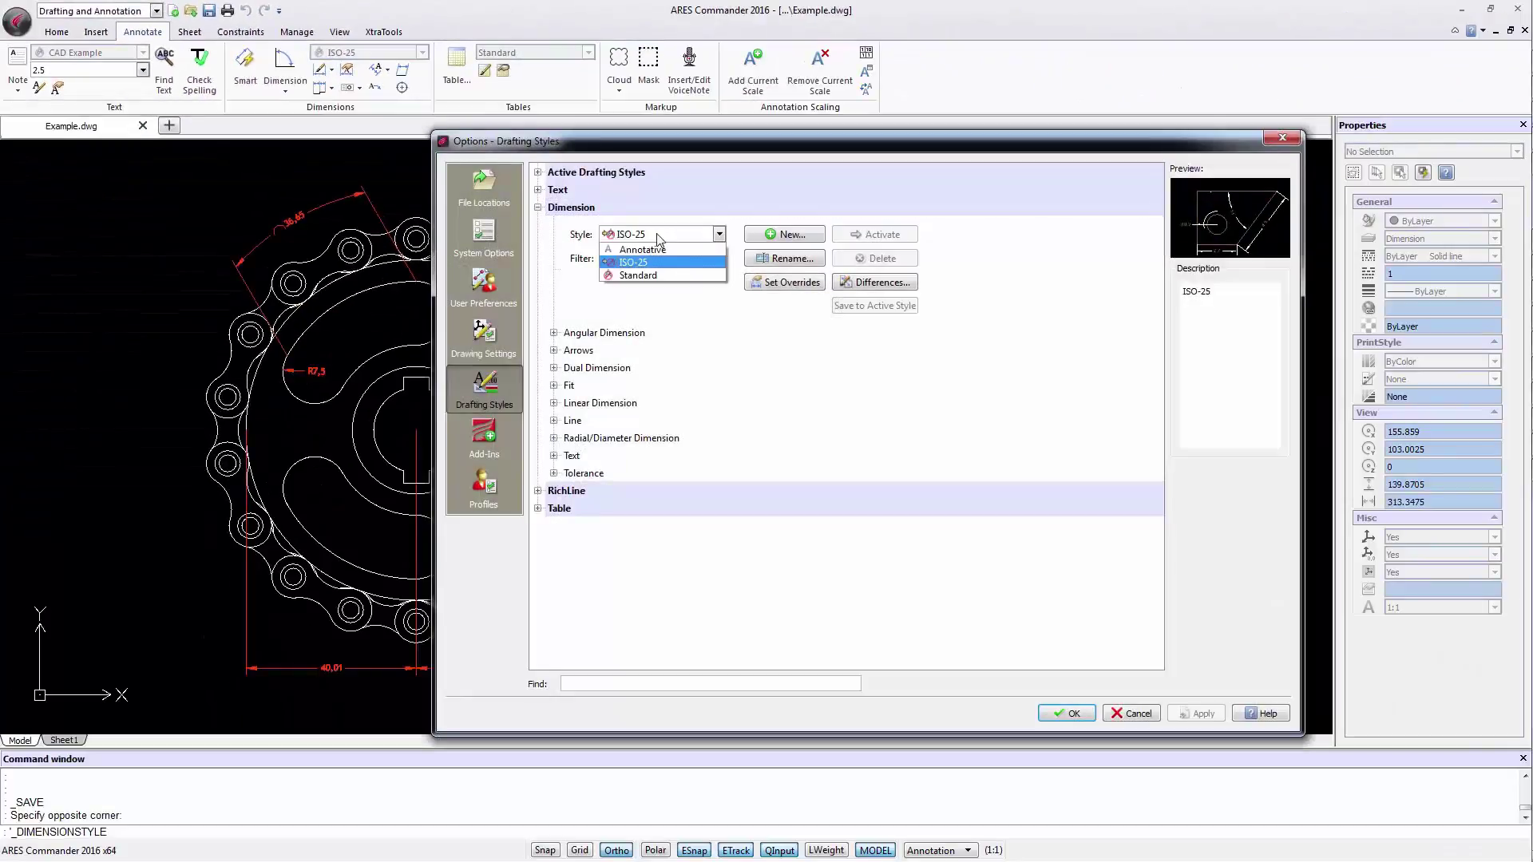
pyautogui.click(668, 236)
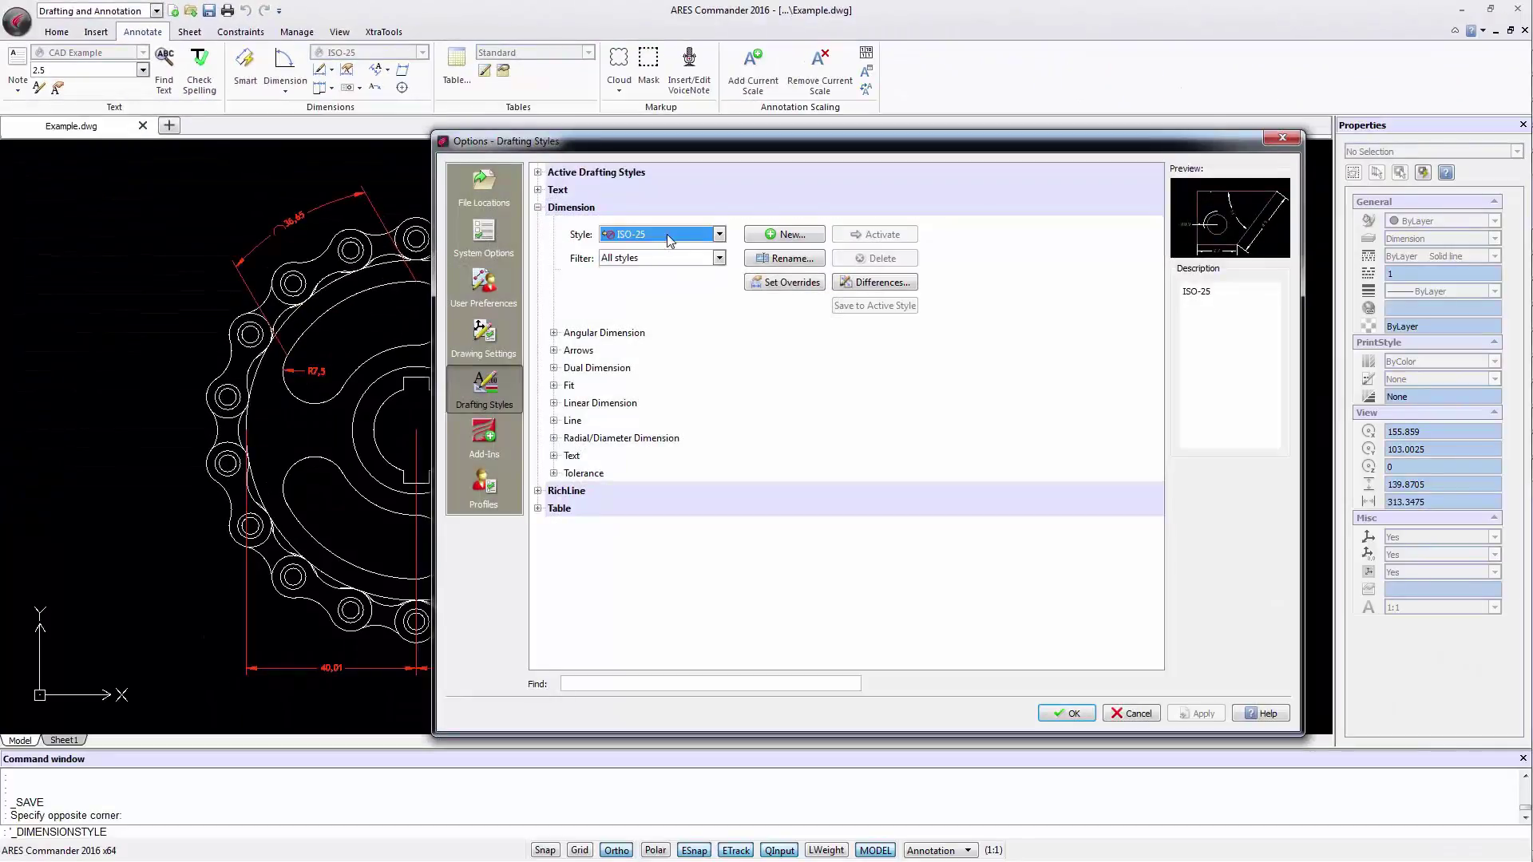
# Create a new dimension style 'Example' based on ISO-25, applying to All Dimensions
pyautogui.click(806, 238)
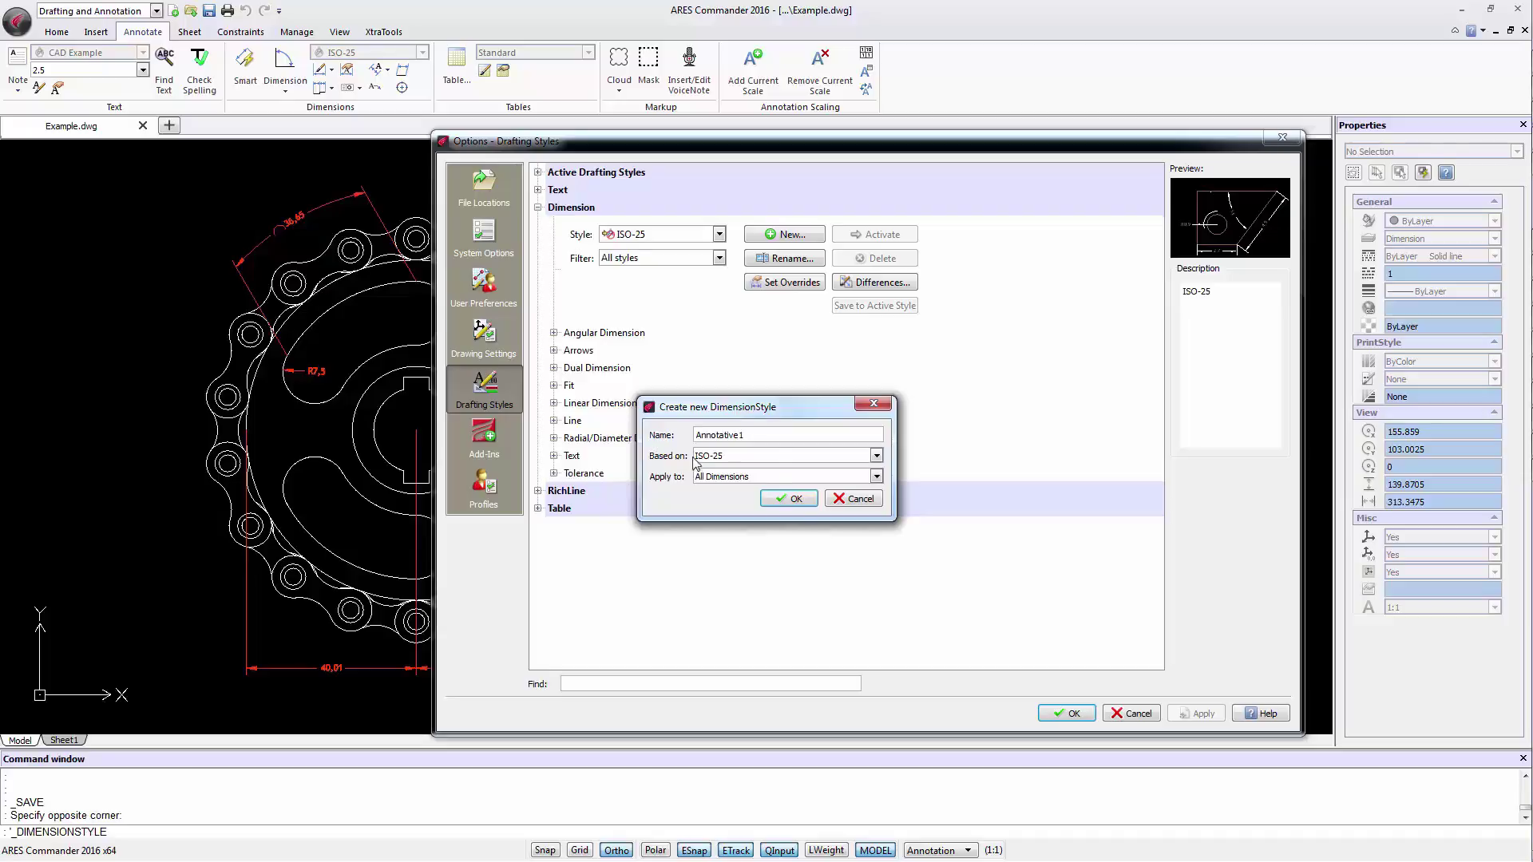
pyautogui.click(759, 455)
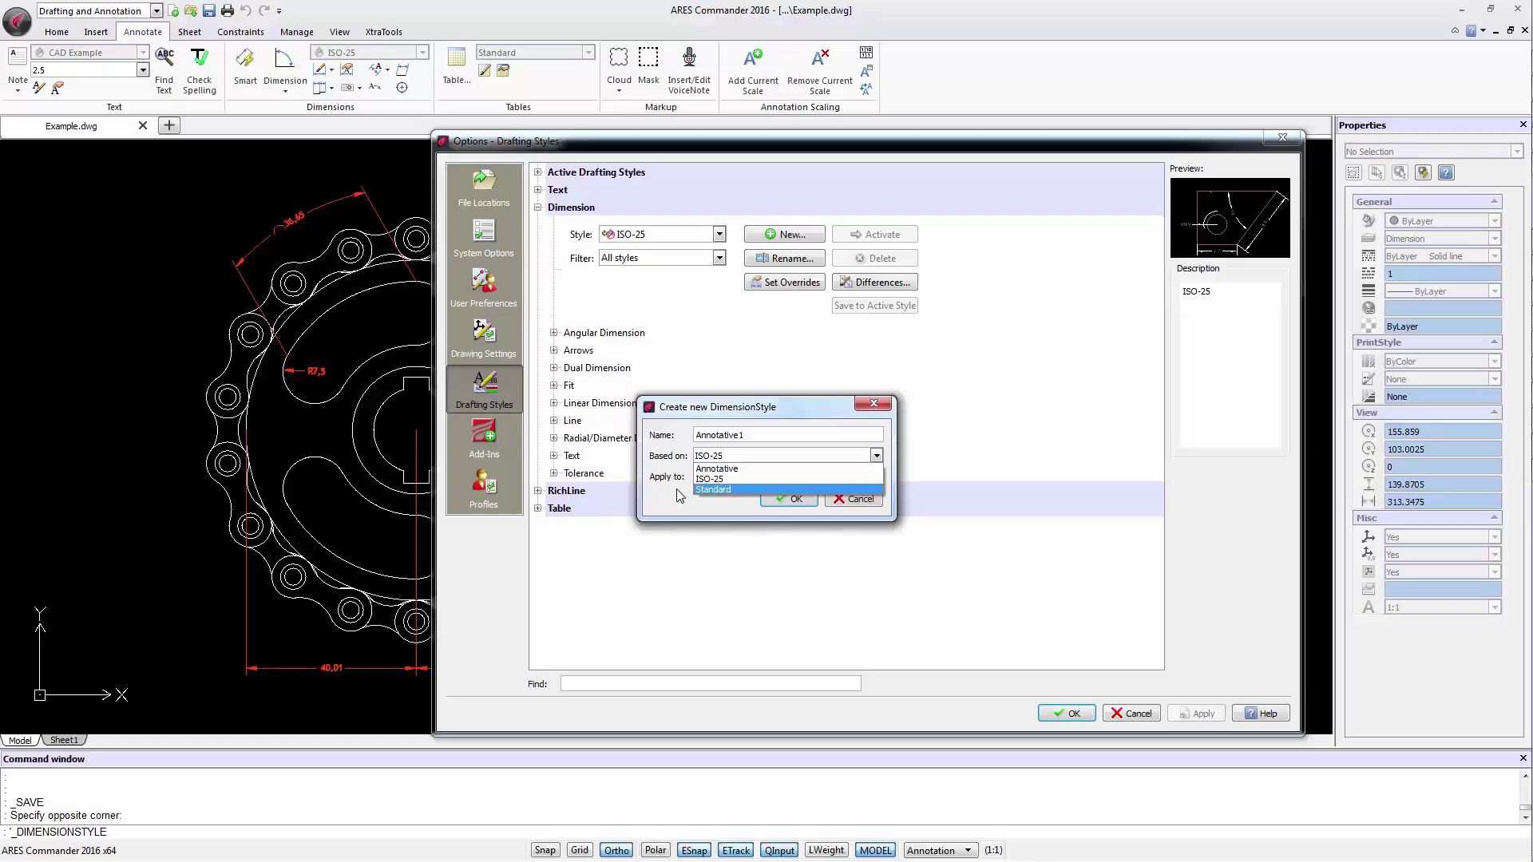
pyautogui.click(741, 481)
pyautogui.click(783, 431)
pyautogui.doubleClick(758, 431)
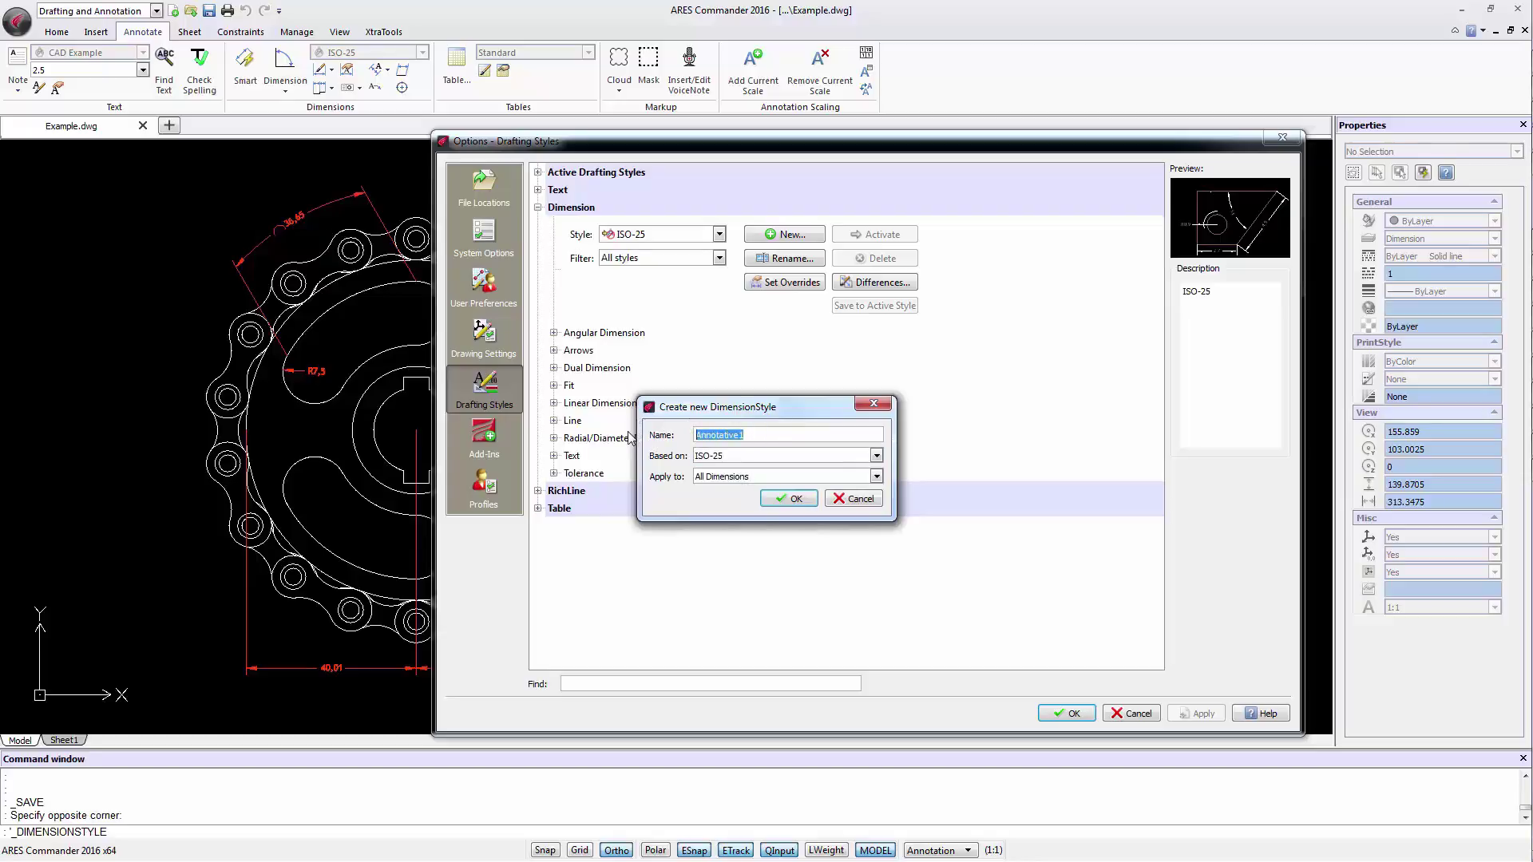
pyautogui.write('Example')
pyautogui.click(750, 479)
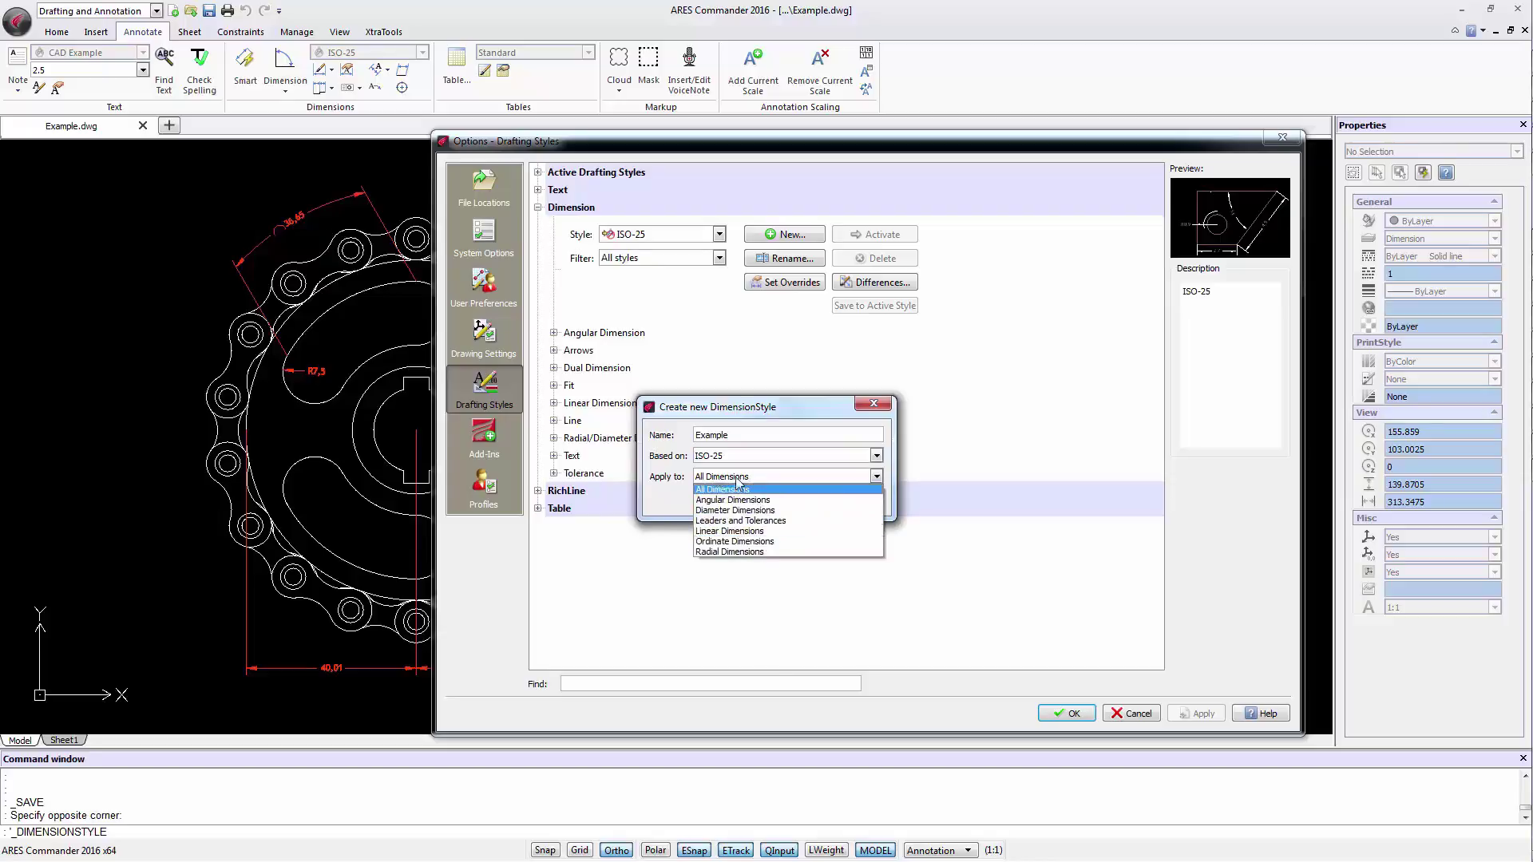
pyautogui.click(663, 501)
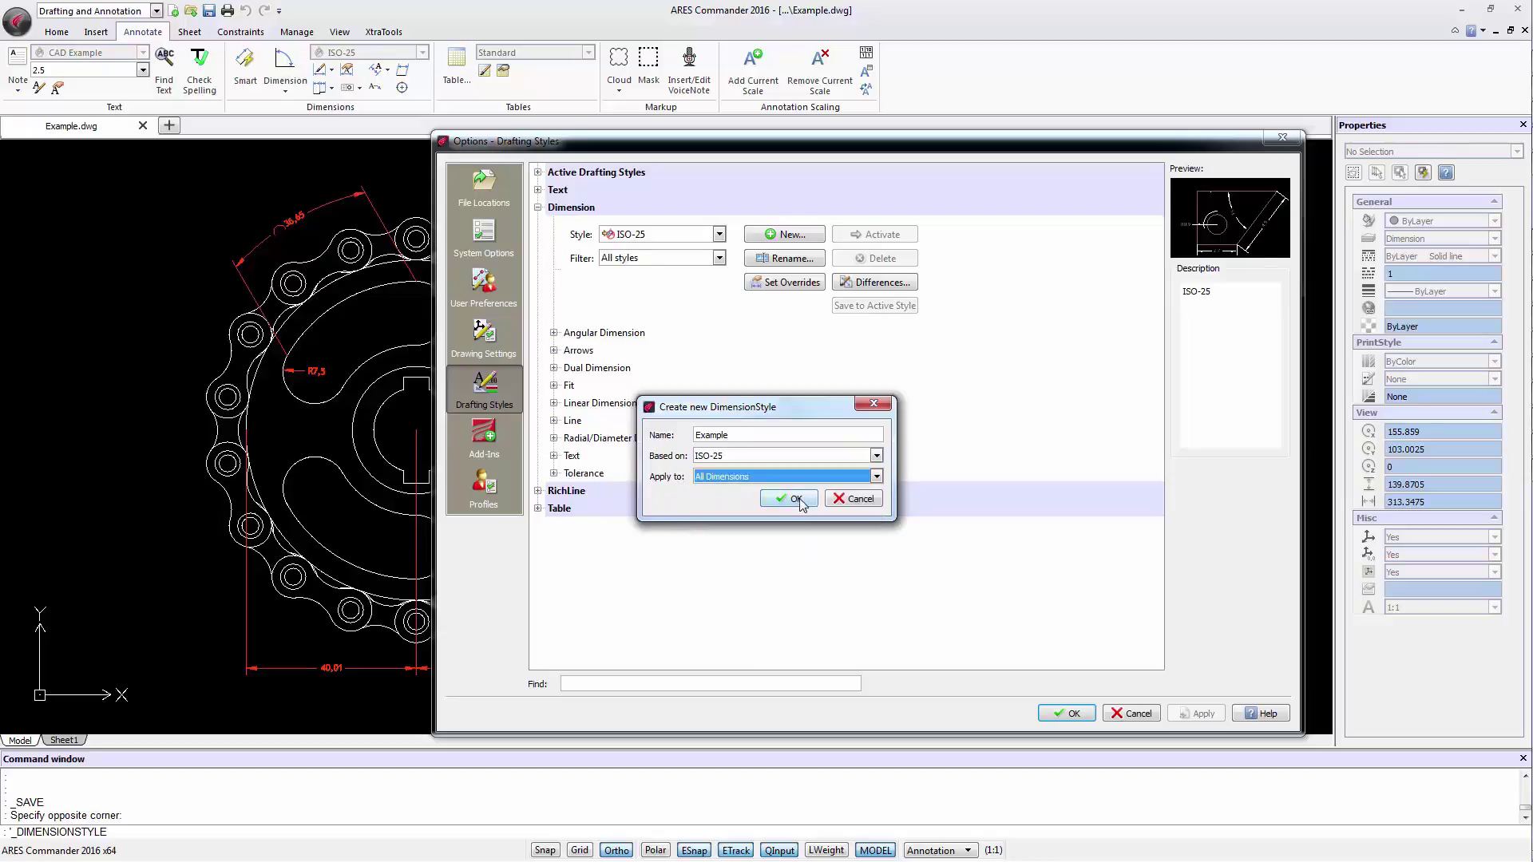
pyautogui.click(796, 499)
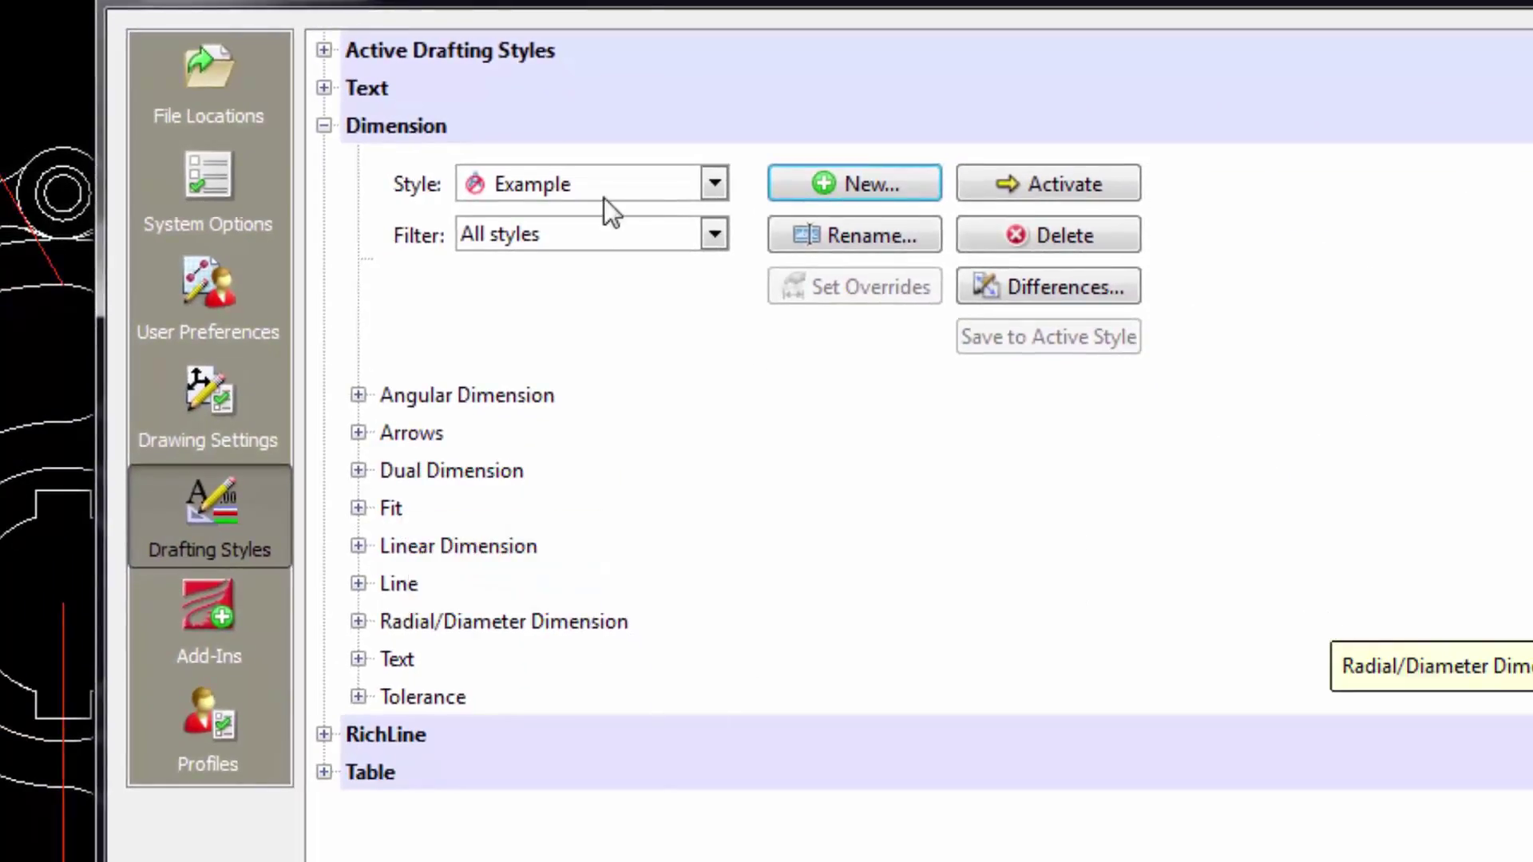
# Make Example the active dimension style
pyautogui.click(670, 184)
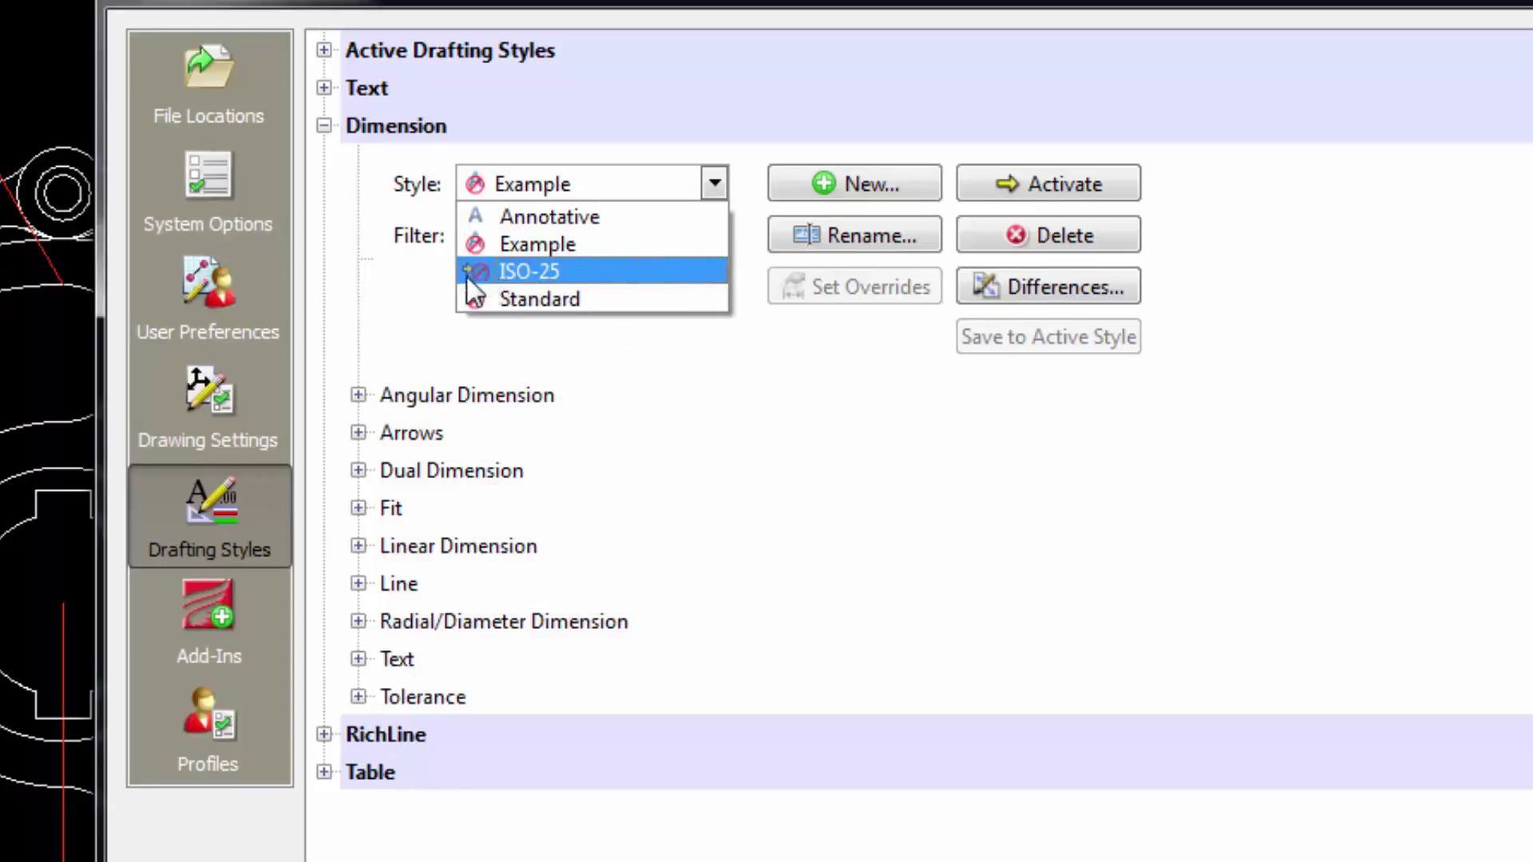
pyautogui.click(605, 233)
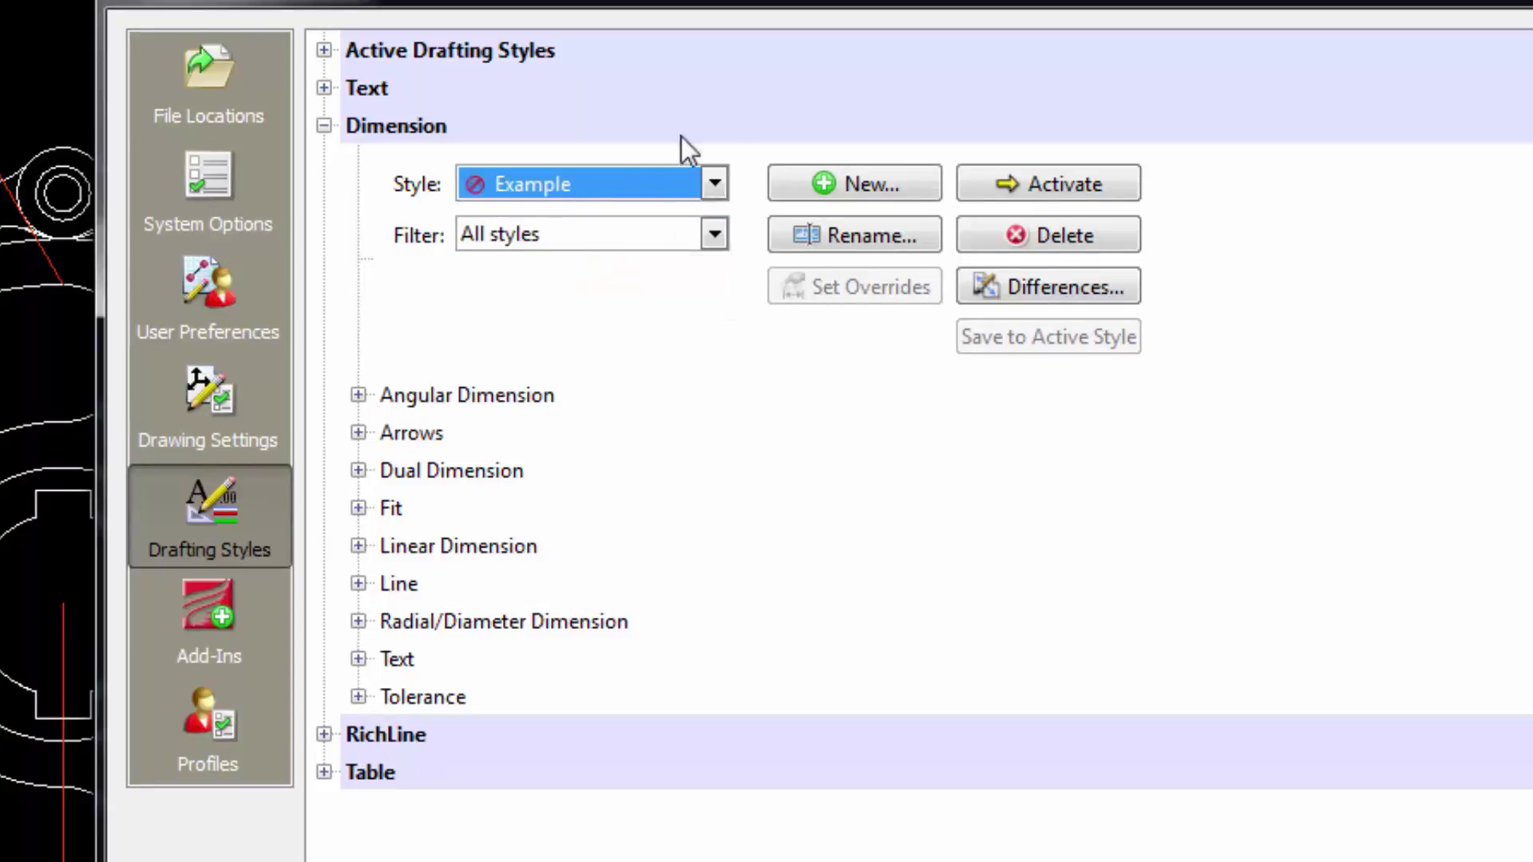
pyautogui.click(1094, 182)
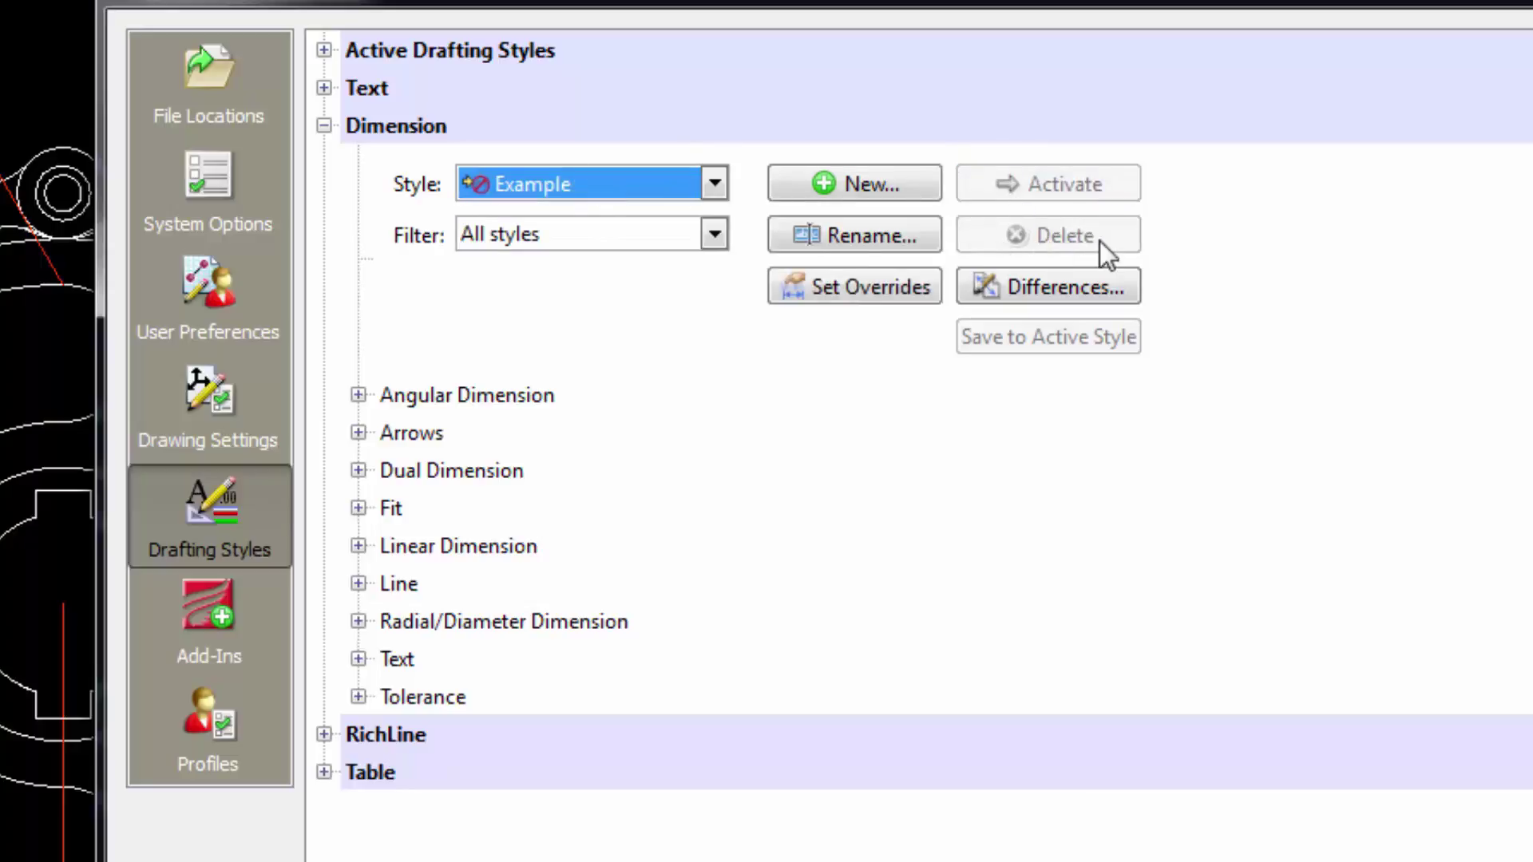
# Select the Annotative style and show its differences from Example
pyautogui.click(647, 185)
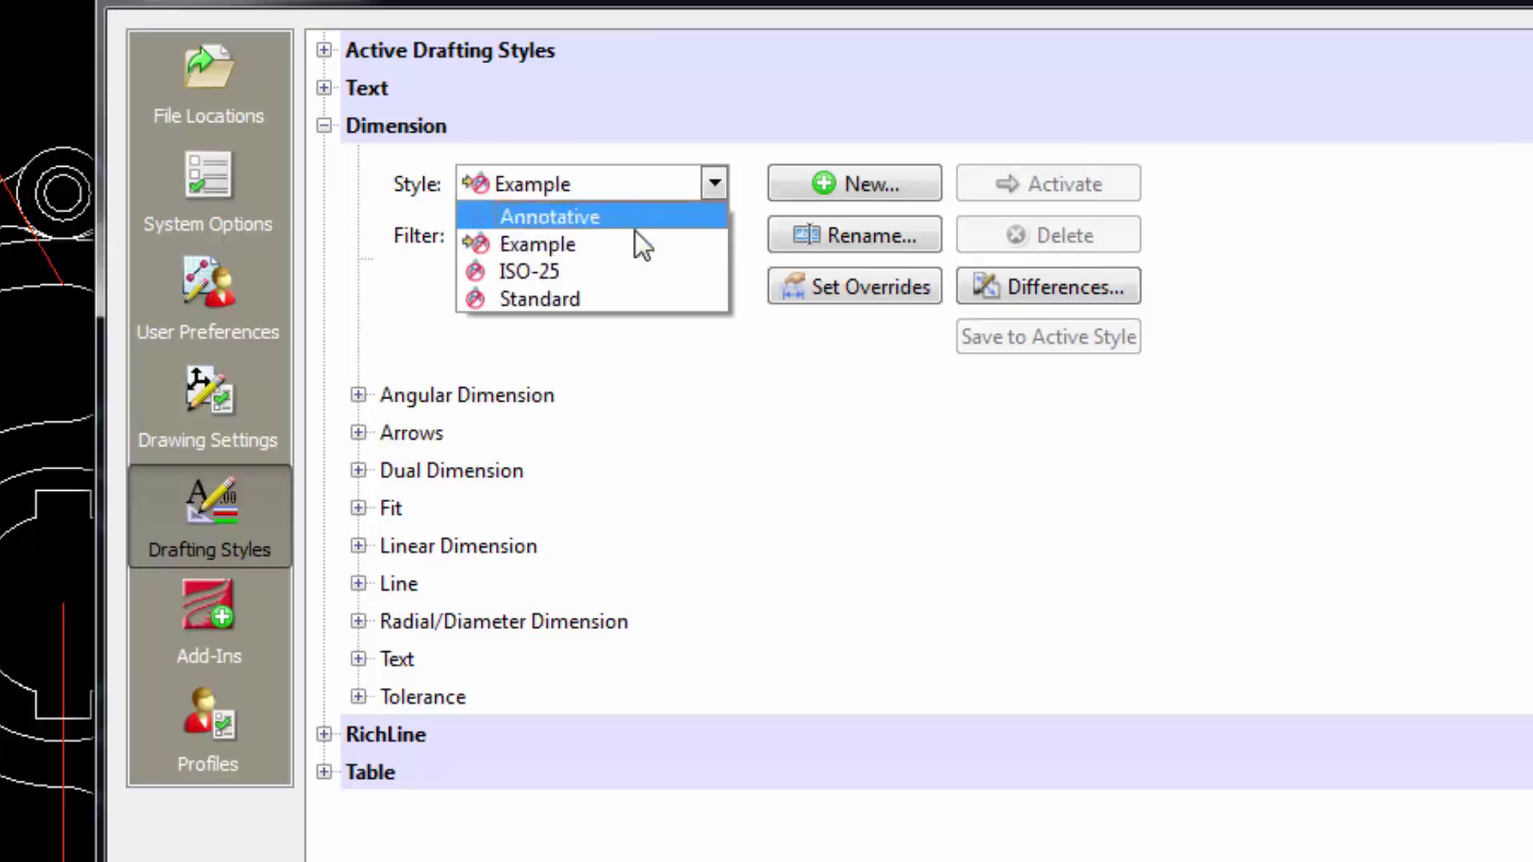
pyautogui.click(608, 270)
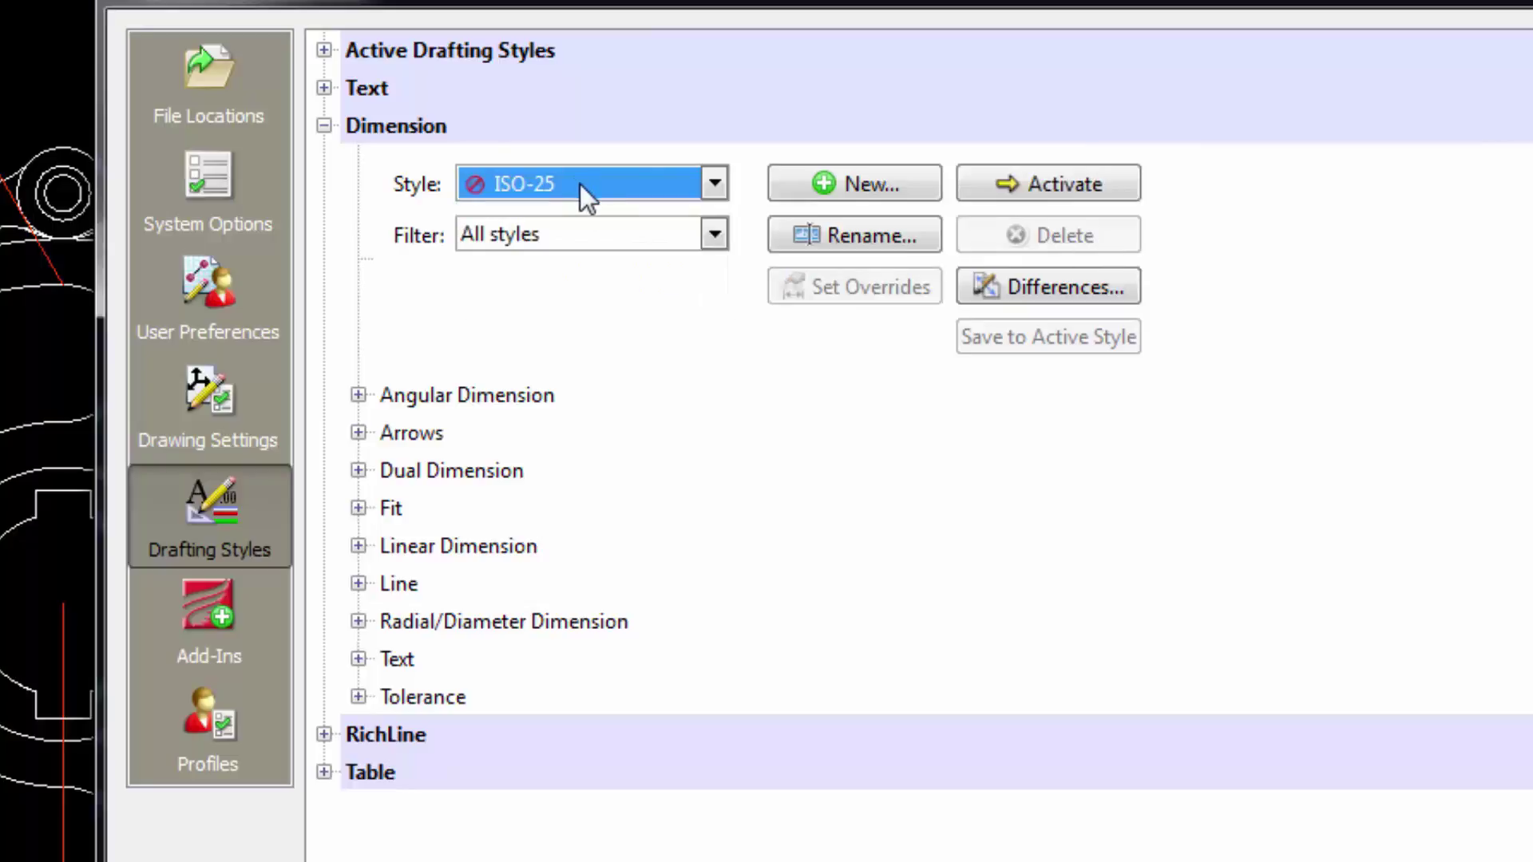
pyautogui.click(586, 187)
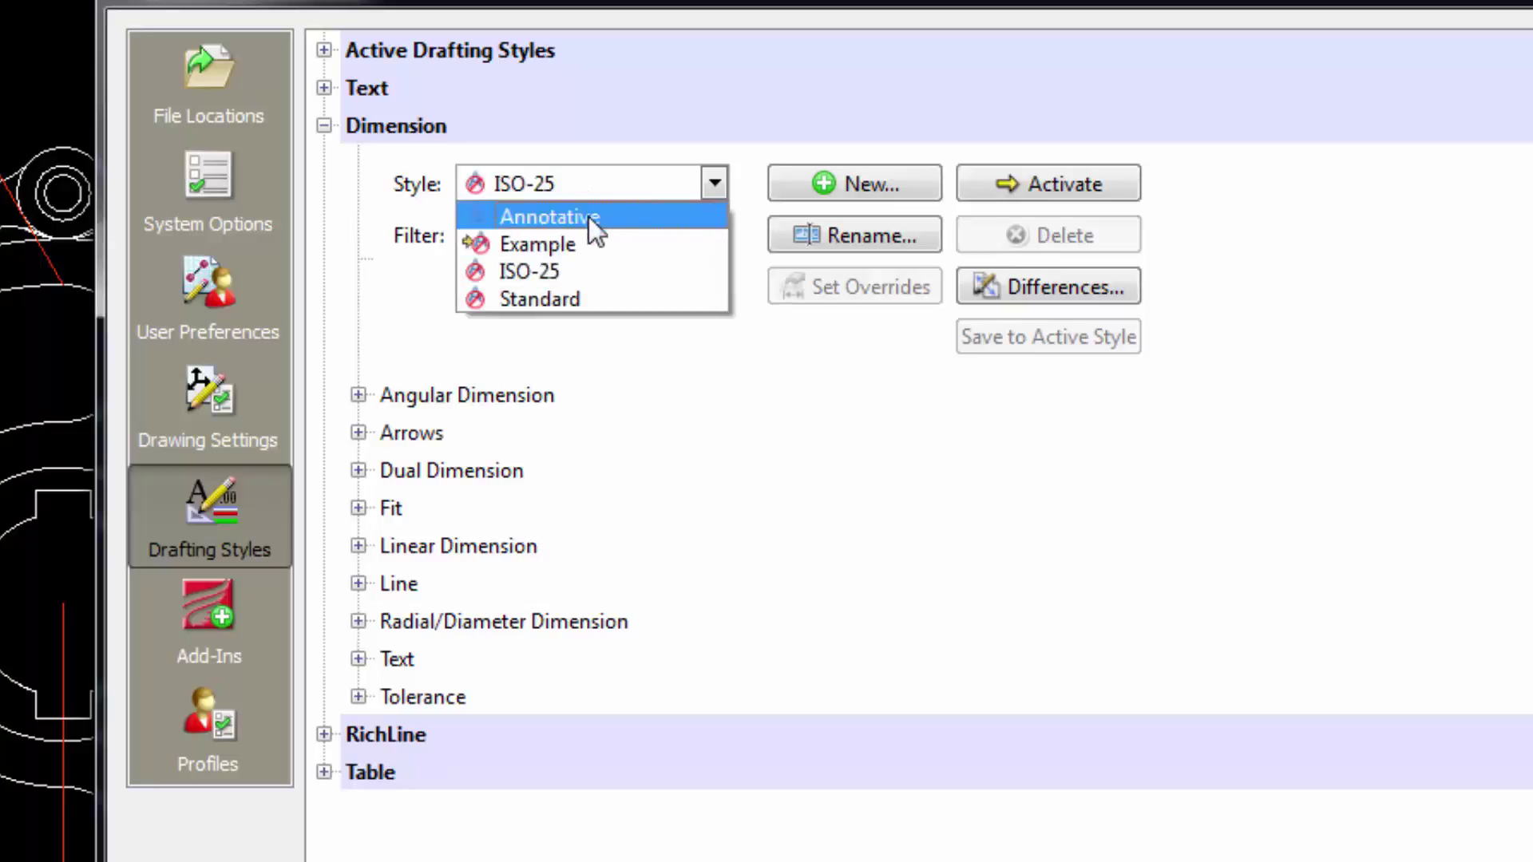
pyautogui.click(588, 217)
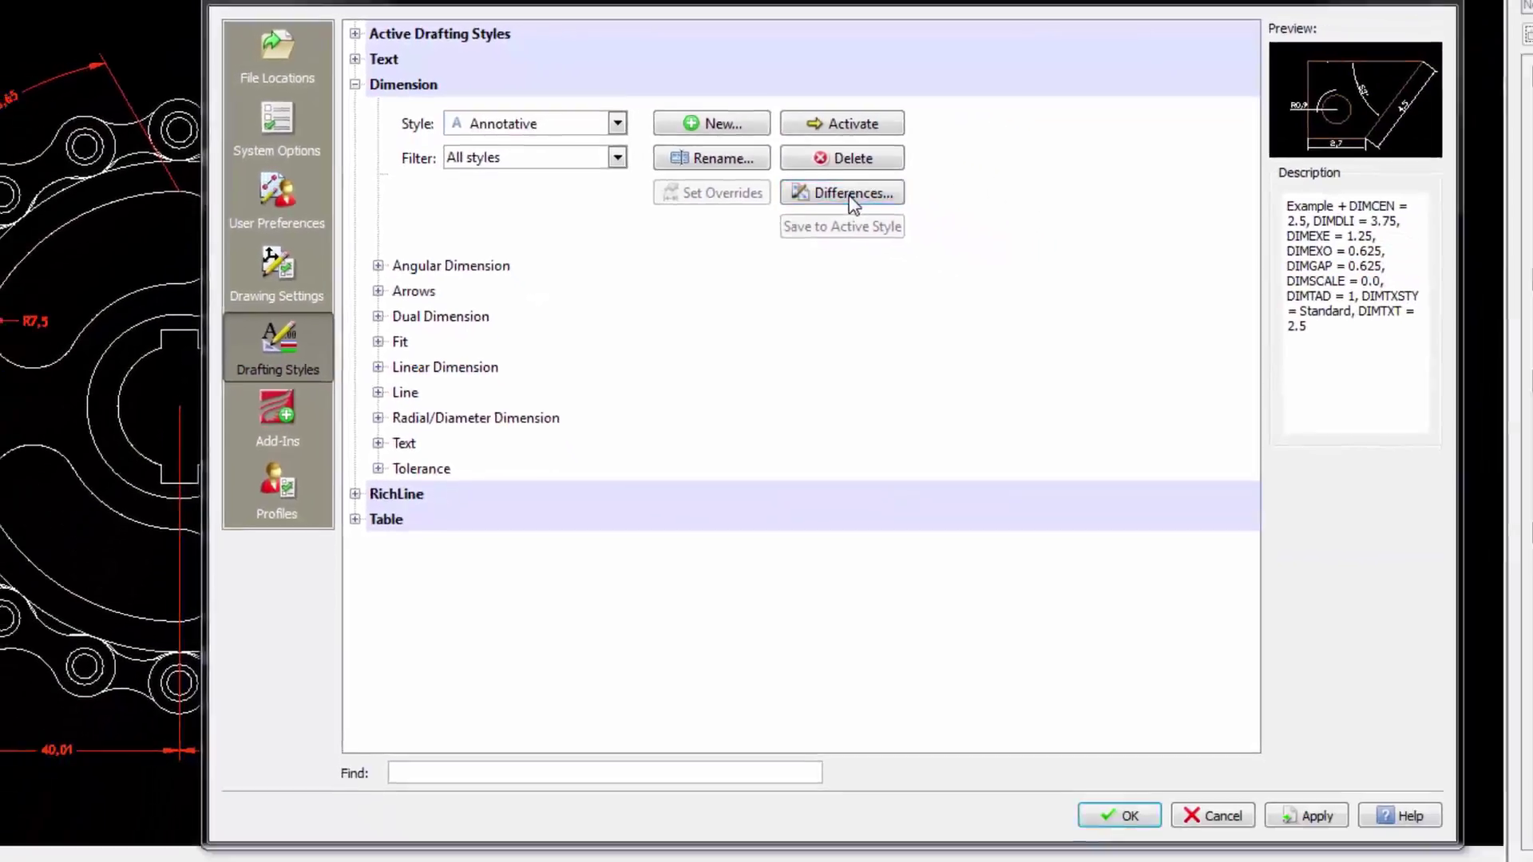
pyautogui.click(1092, 289)
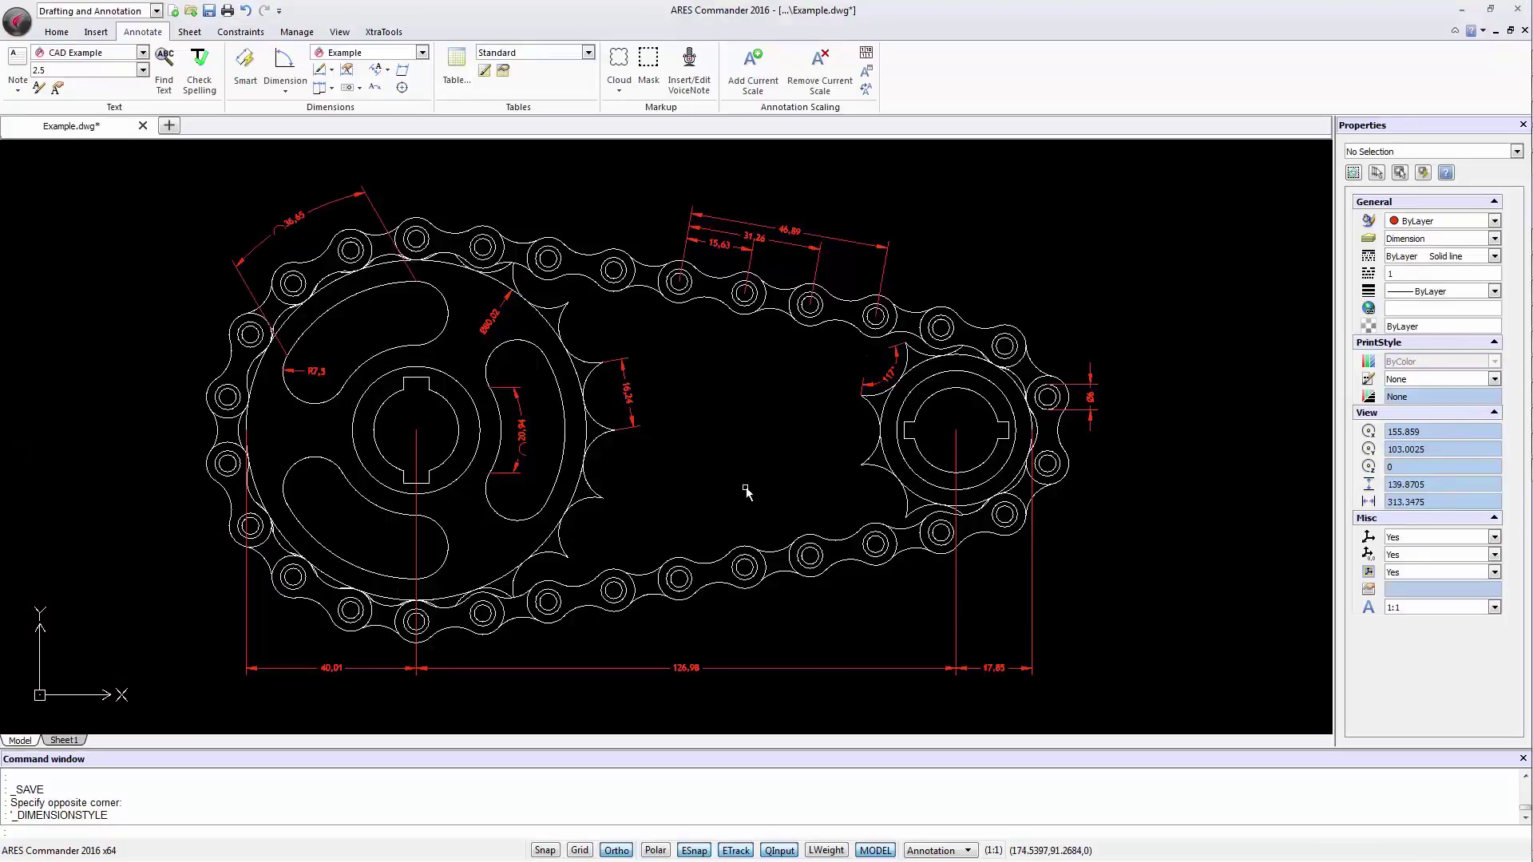
# Apply the Example style to the three top chain dimensions
pyautogui.click(823, 204)
pyautogui.click(727, 235)
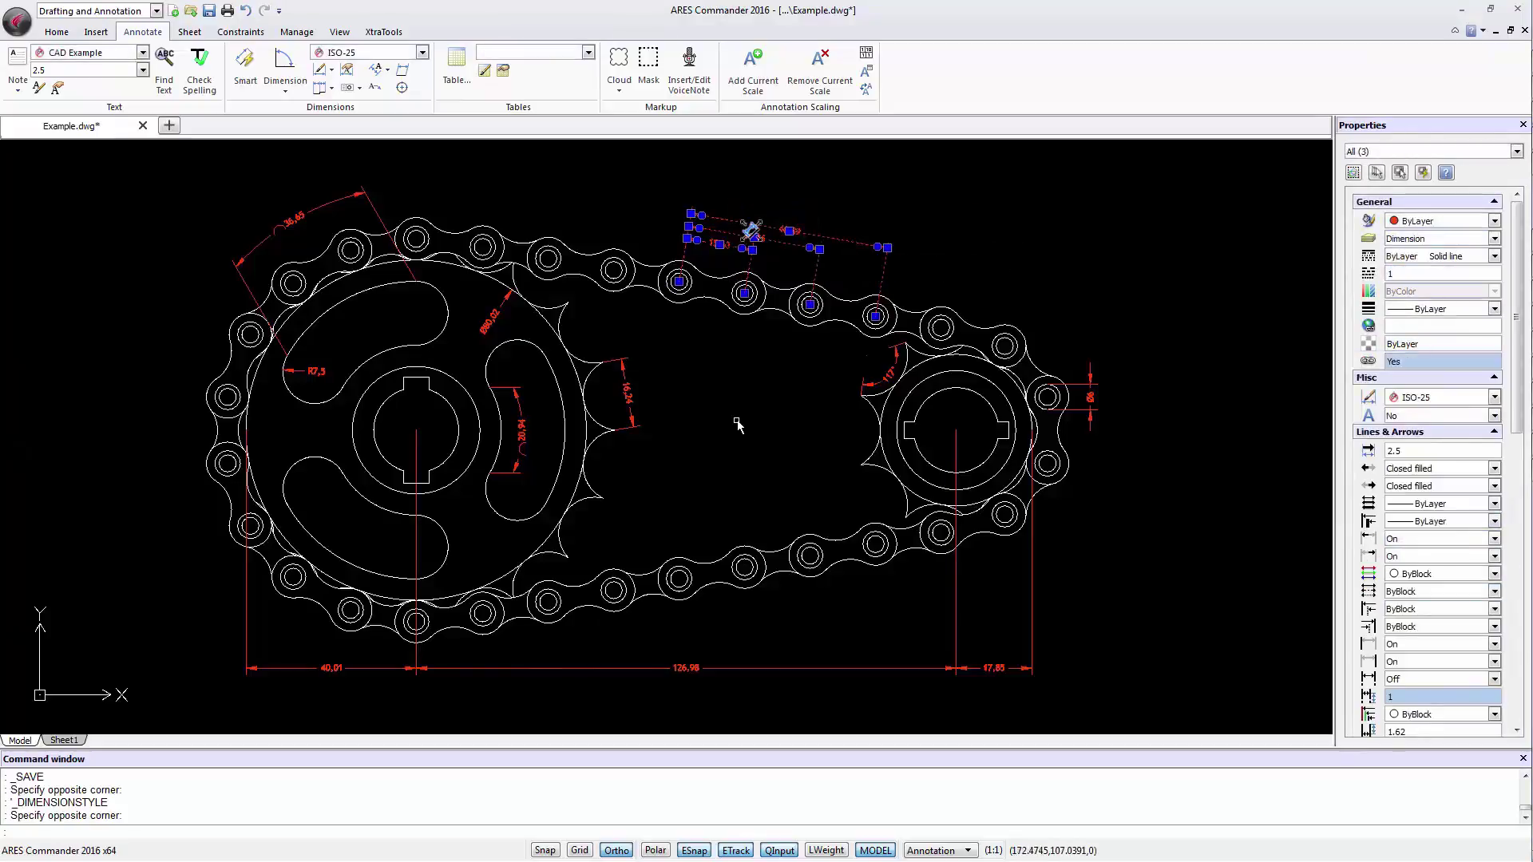
pyautogui.click(388, 56)
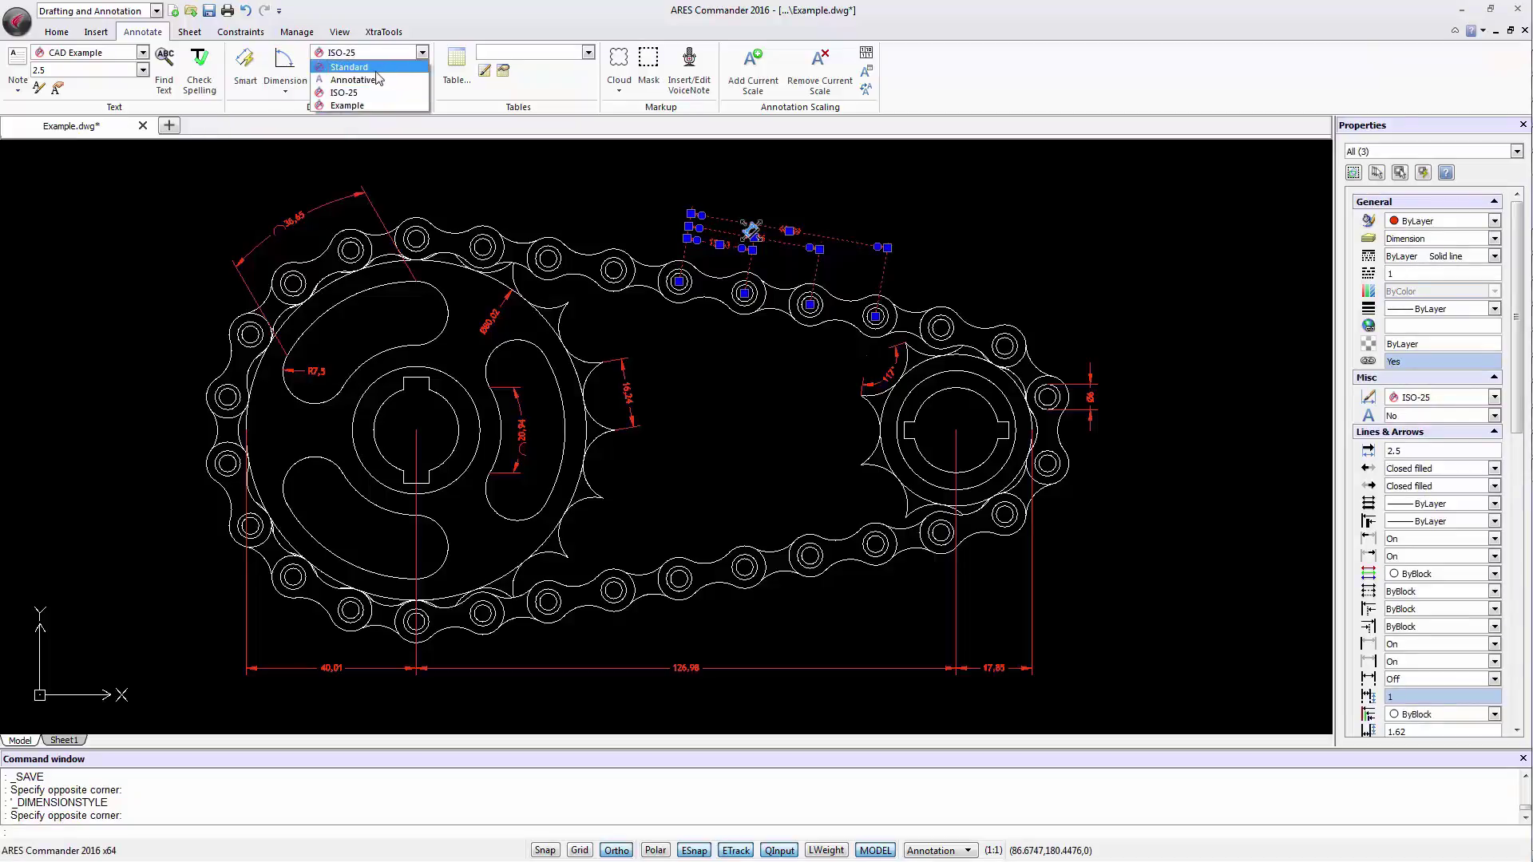
pyautogui.click(346, 105)
pyautogui.press('Escape')
pyautogui.press('Escape')
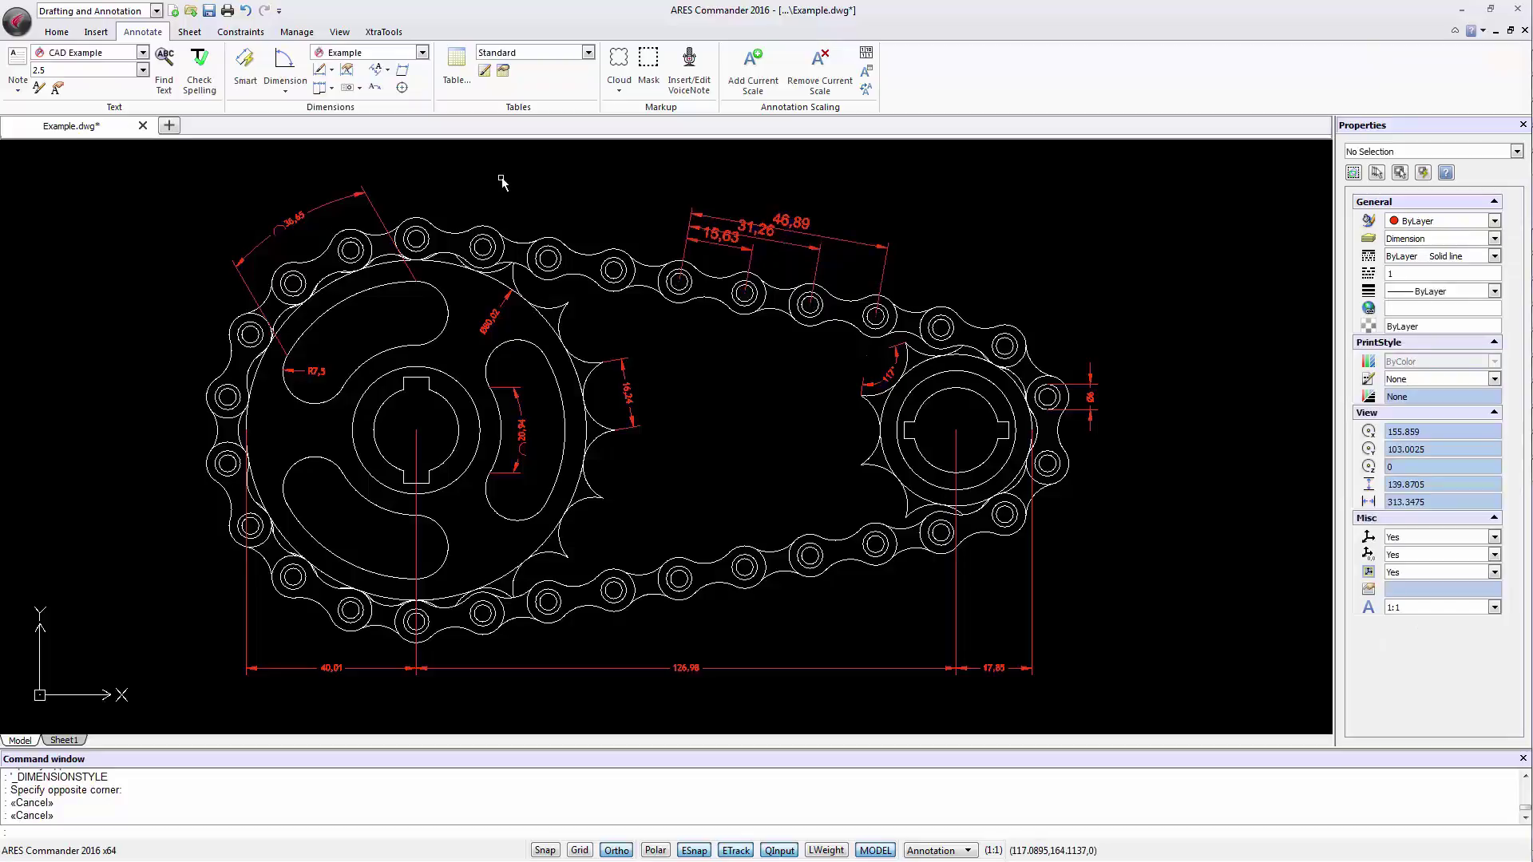
# Apply the Standard style to the 36,65 arc-length dimension
pyautogui.click(417, 166)
pyautogui.click(341, 195)
pyautogui.click(387, 55)
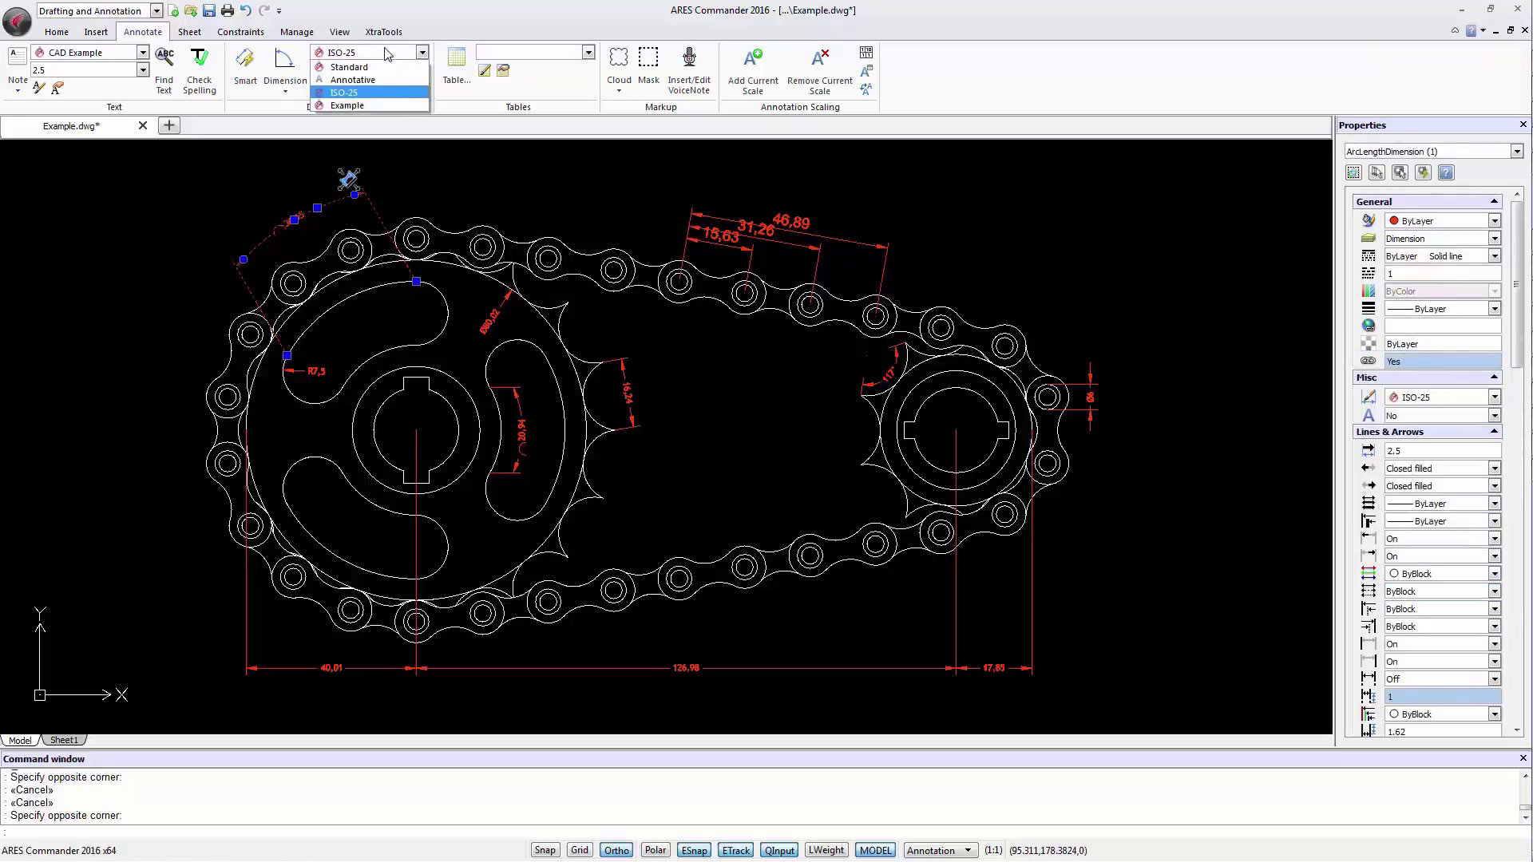
pyautogui.click(349, 67)
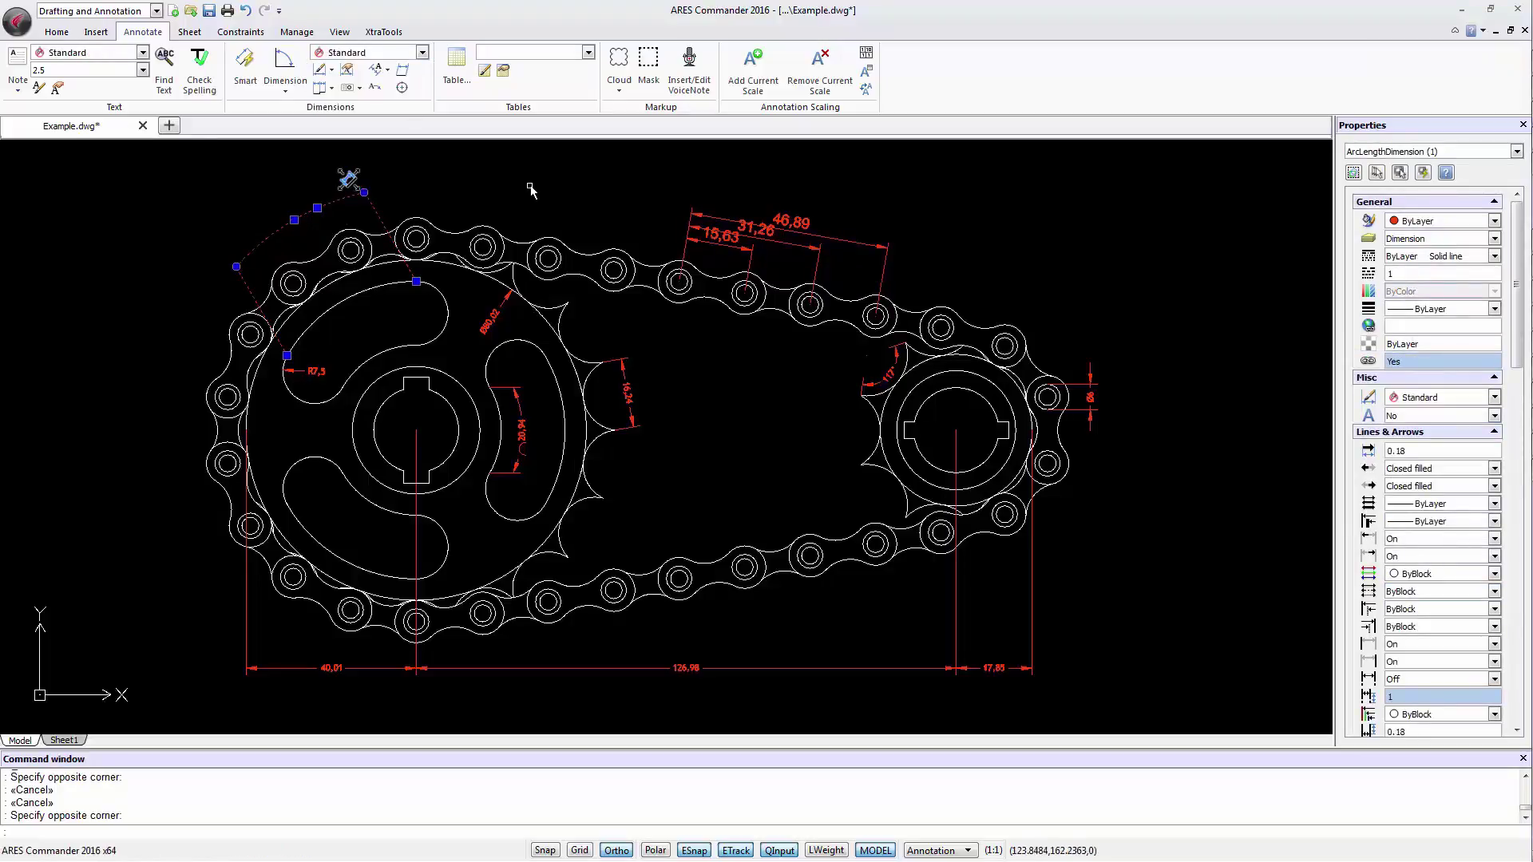
pyautogui.press('Escape')
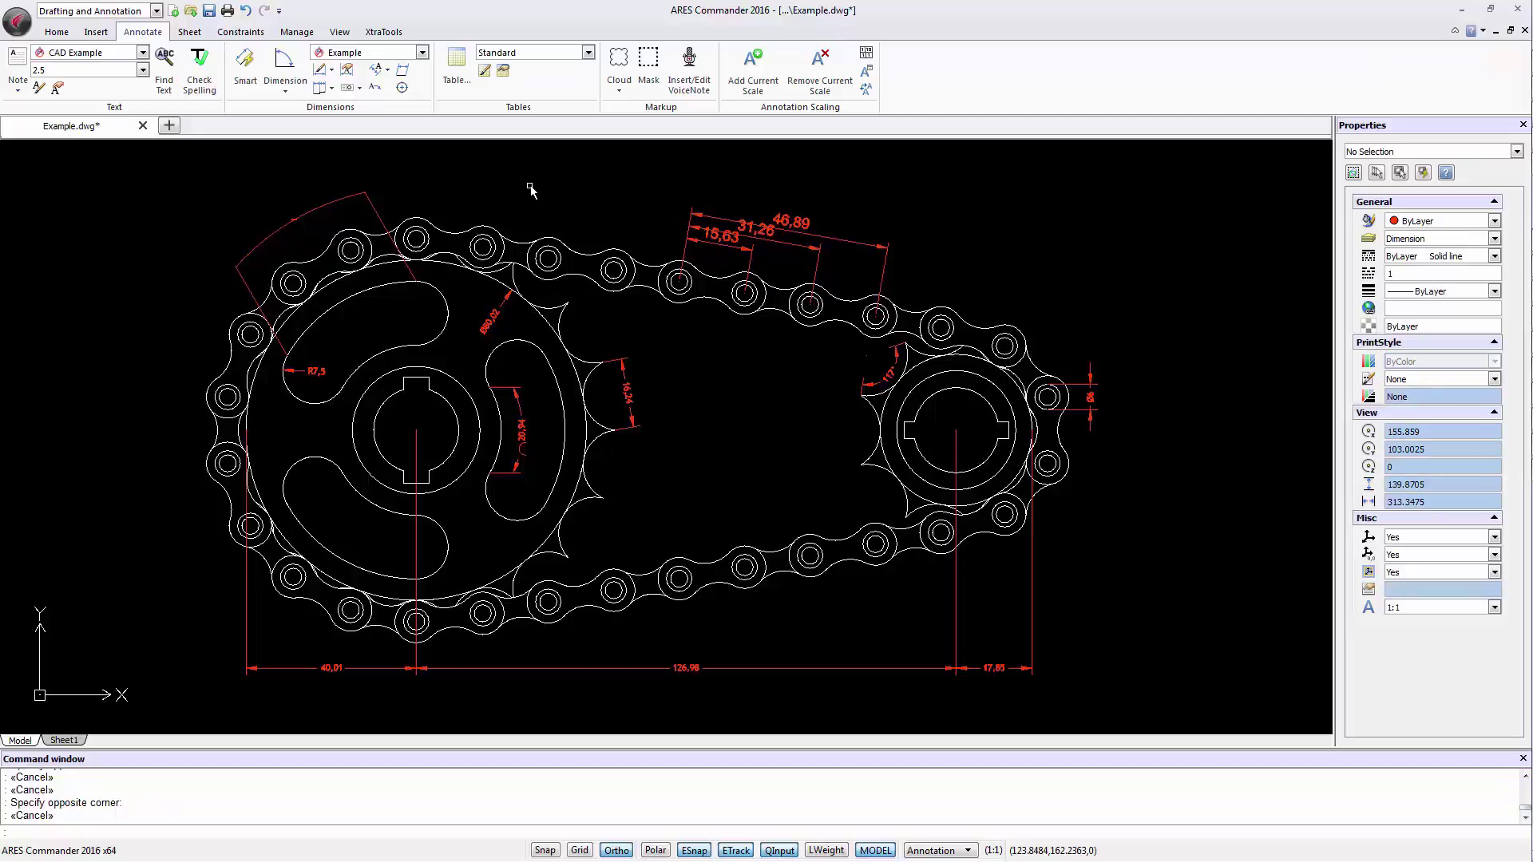
# Undo the style changes and view Example's Fit and Linear Dimension settings
pyautogui.hotkey('ctrl', 'z')
pyautogui.hotkey('ctrl', 'z')
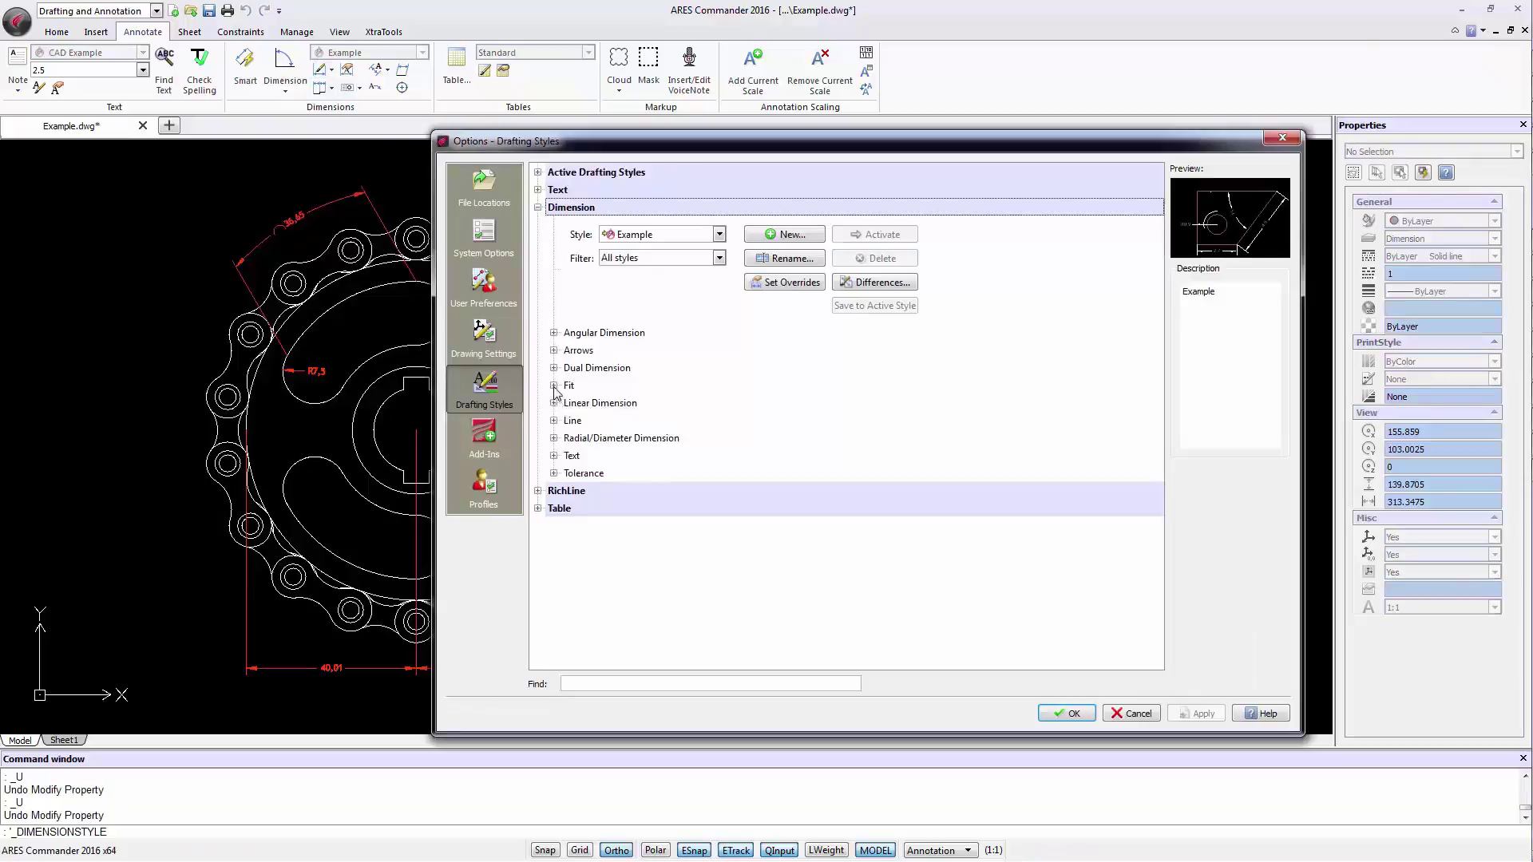
pyautogui.click(553, 384)
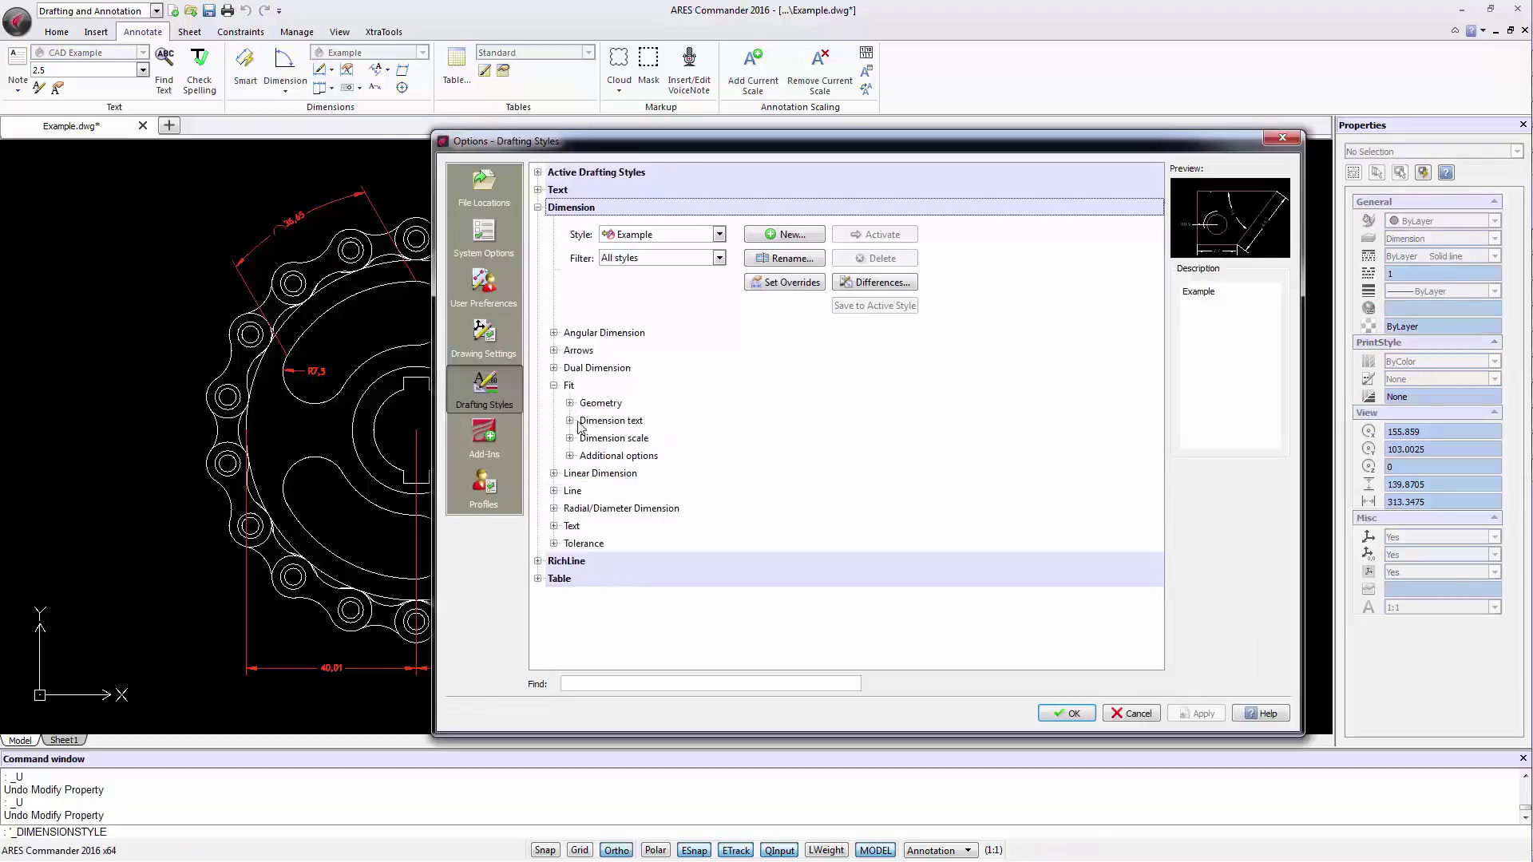
pyautogui.click(553, 473)
pyautogui.scroll(-4, 663, 519)
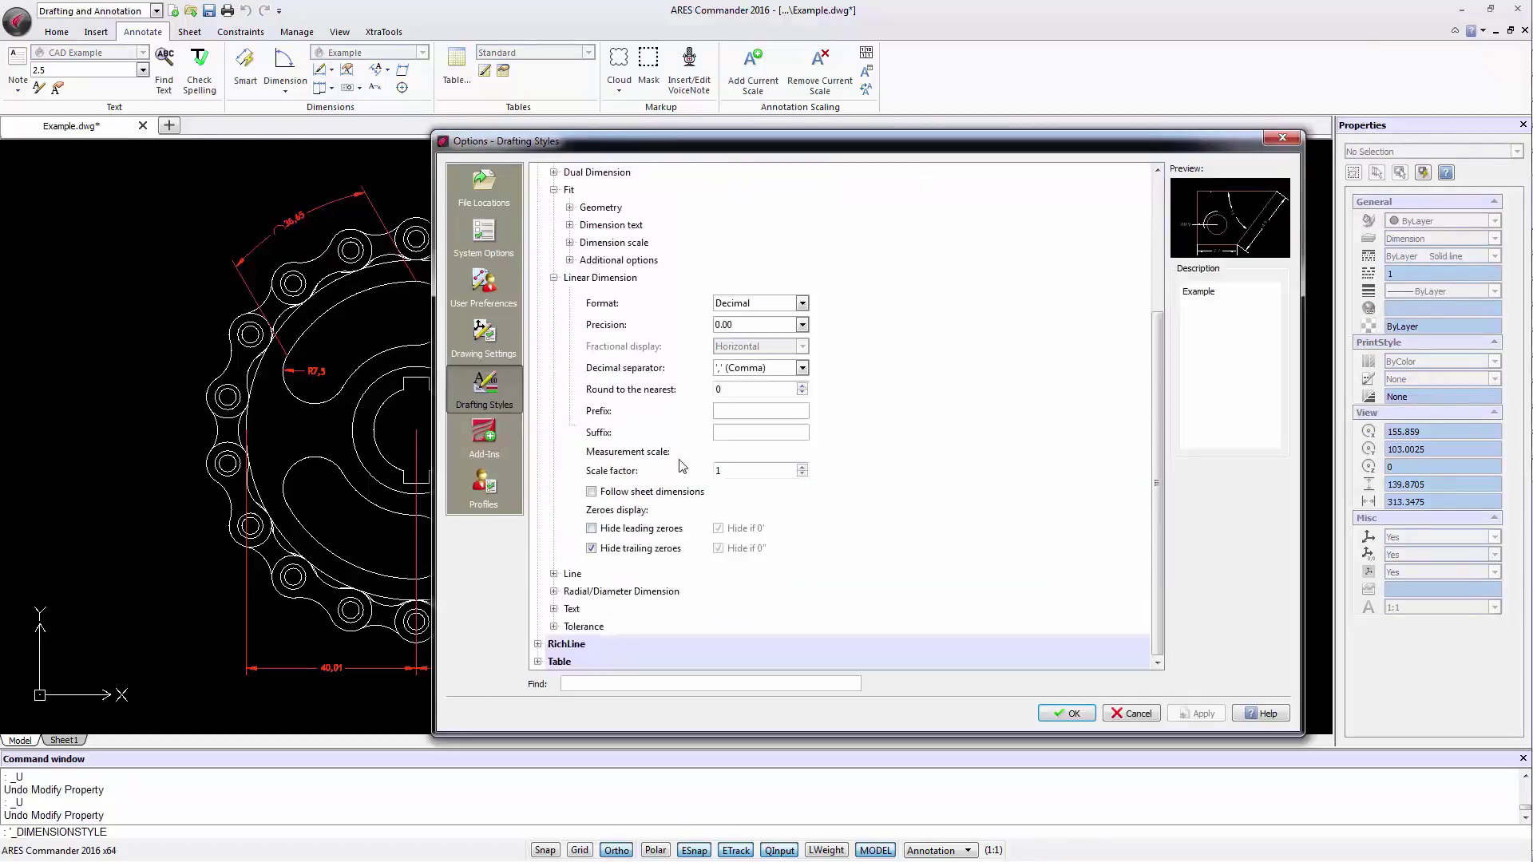